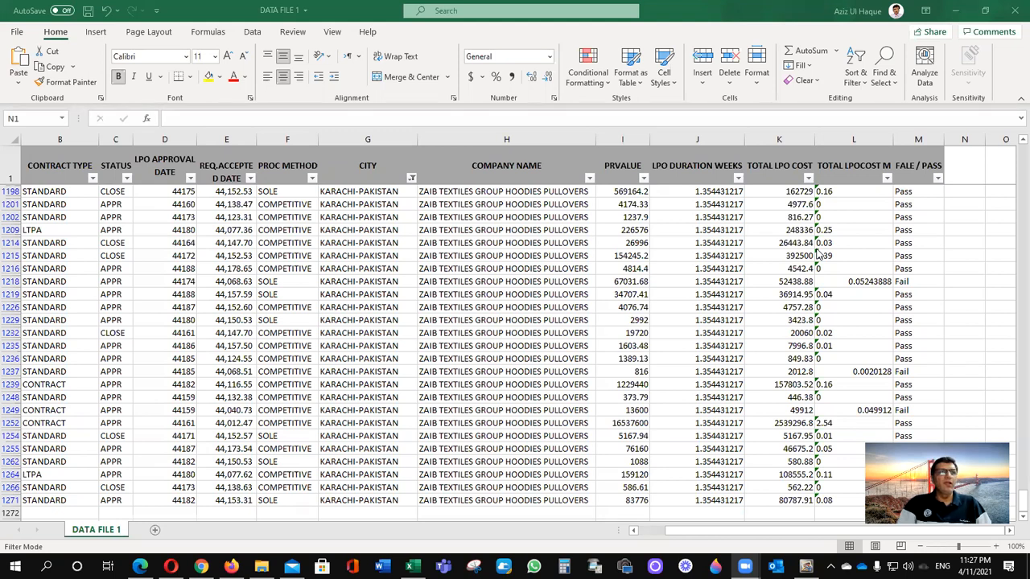
Clear the filter on the CITY column so that the rows of all cities are shown.
{"action": "scroll", "coordinate": [686, 292], "scroll_direction": "up", "scroll_amount": 2}
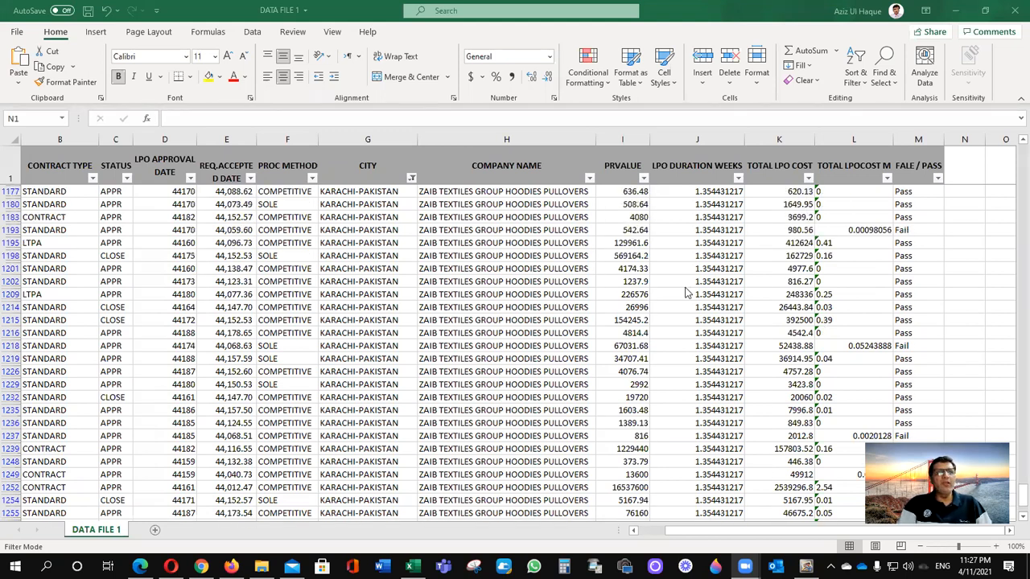
{"action": "scroll", "coordinate": [685, 293], "scroll_direction": "up", "scroll_amount": 12}
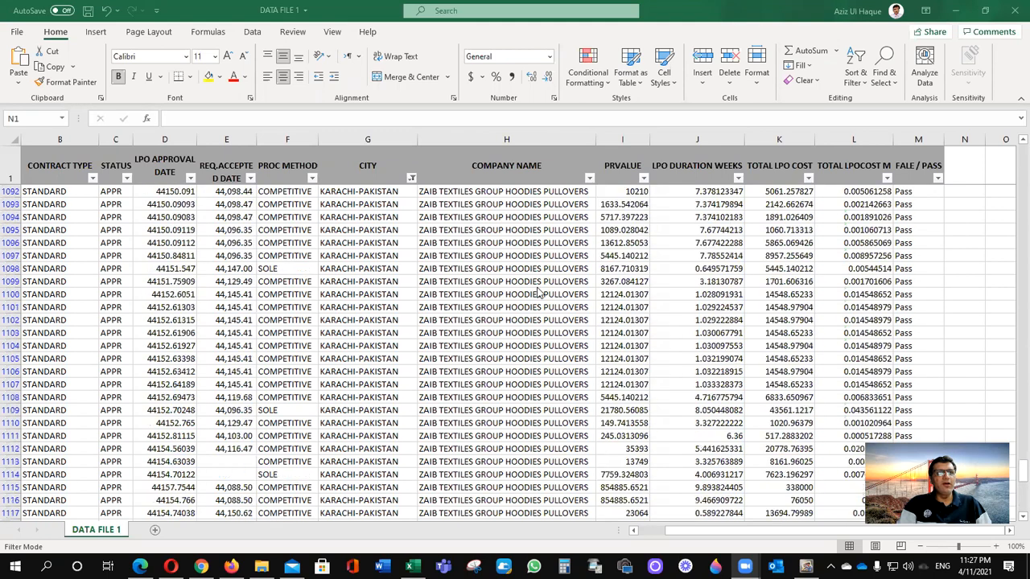
{"action": "scroll", "coordinate": [541, 293], "scroll_direction": "up", "scroll_amount": 12}
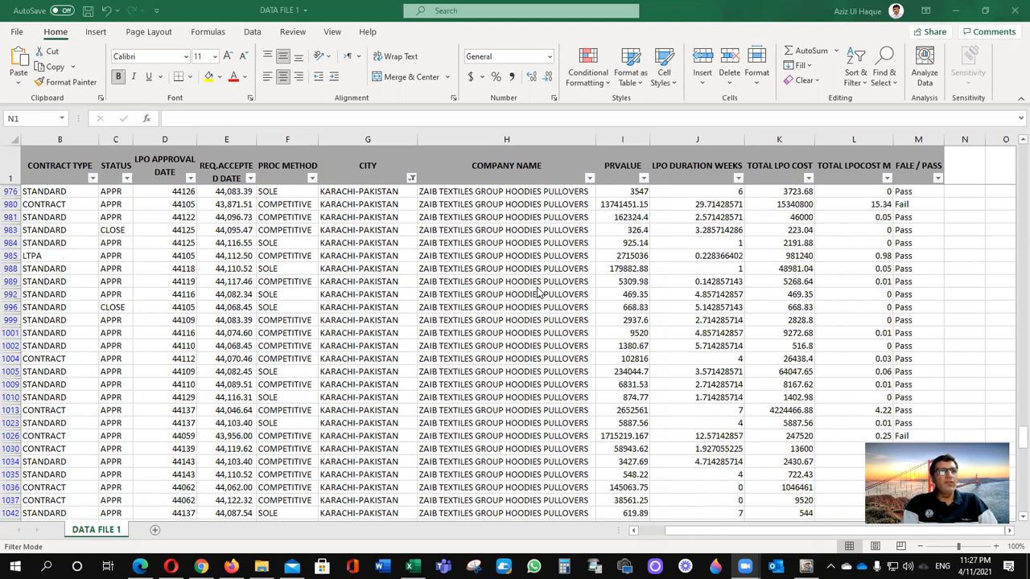
{"action": "key", "text": "ctrl+space"}
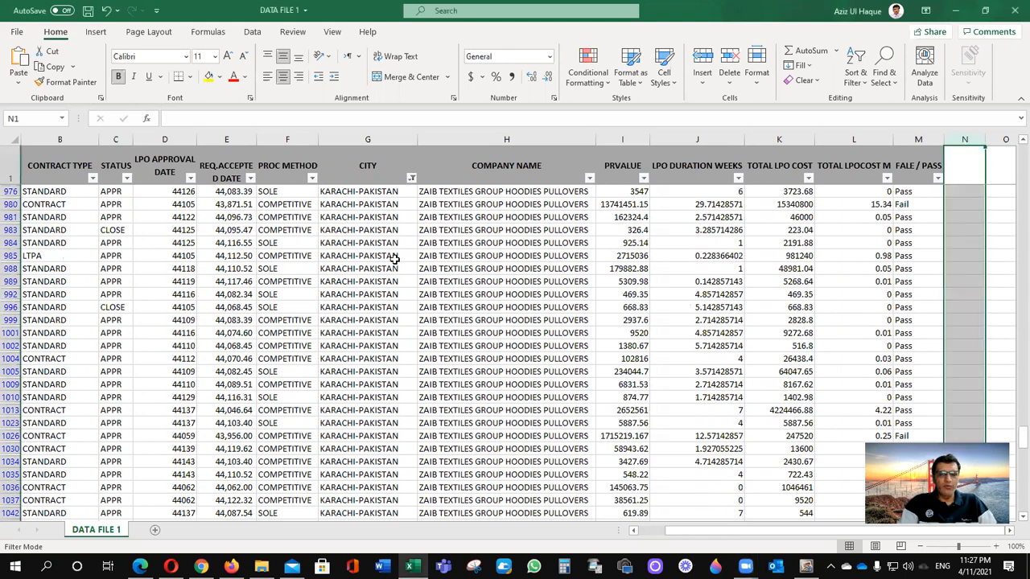
{"action": "key", "text": "ctrl+Home"}
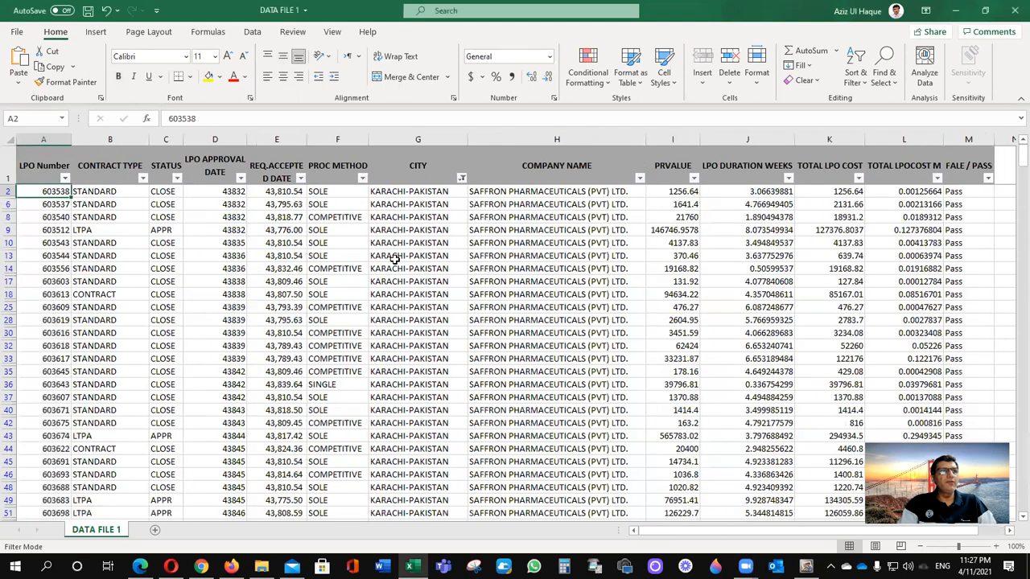
{"action": "left_click", "coordinate": [462, 178]}
{"action": "left_click", "coordinate": [366, 264]}
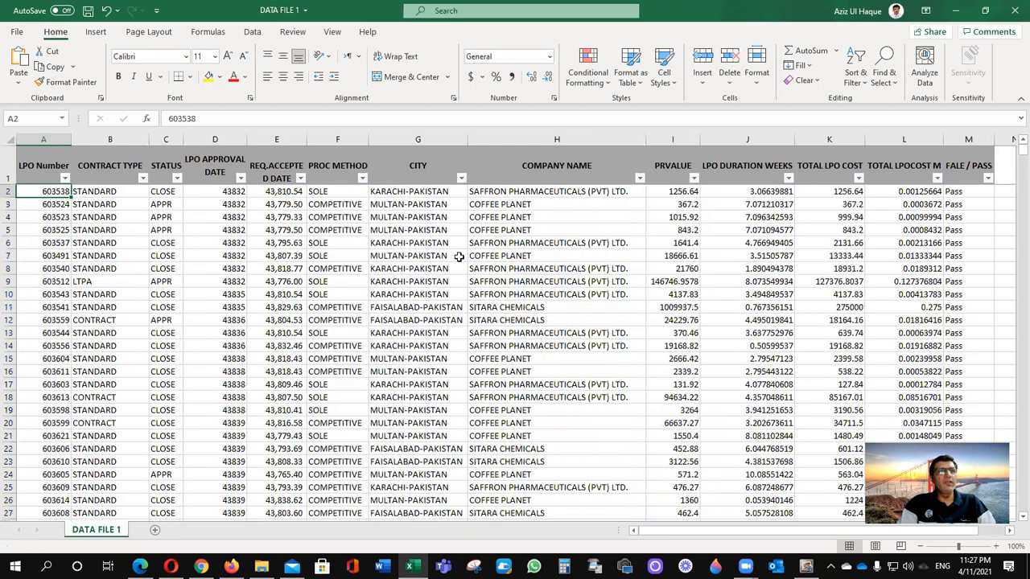
Create a PivotTable on a new worksheet from the full data range A1:M1271 of DATA FILE 1, headers included.
{"action": "left_click", "coordinate": [263, 251]}
{"action": "left_click_drag", "start_coordinate": [36, 166], "coordinate": [983, 178]}
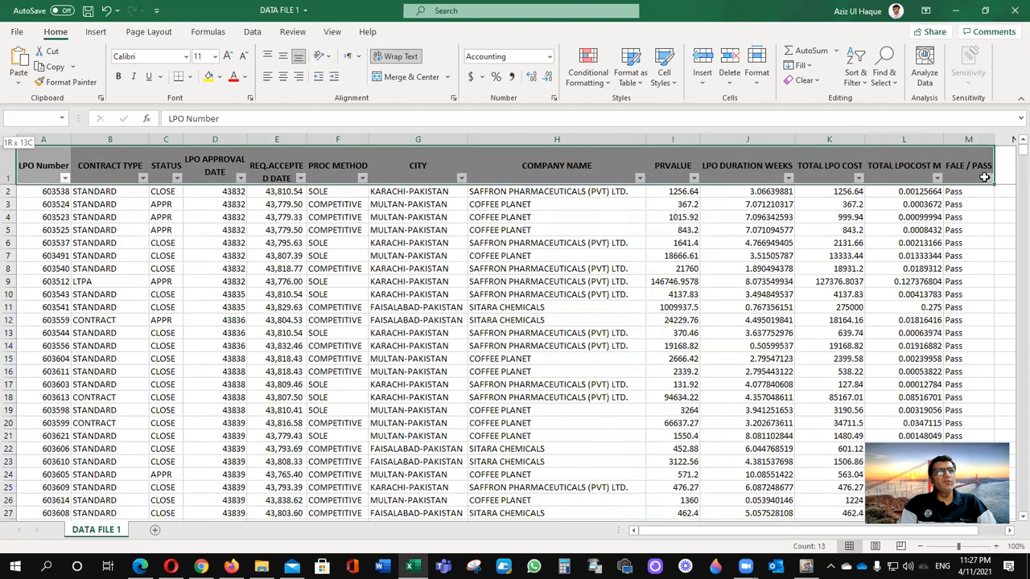
{"action": "left_click_drag", "start_coordinate": [983, 178], "coordinate": [983, 179]}
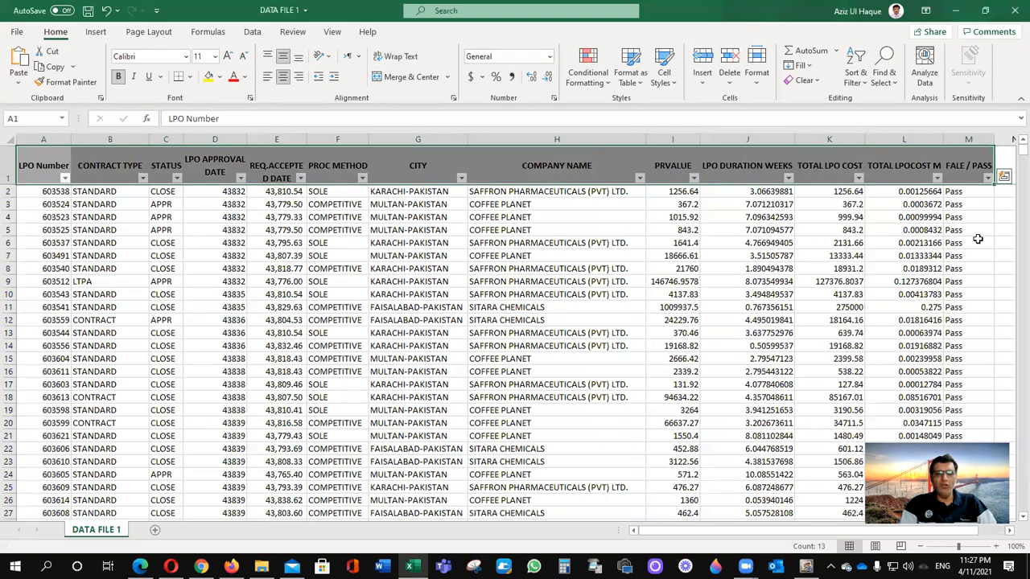
{"action": "key", "text": "ctrl+shift+Down"}
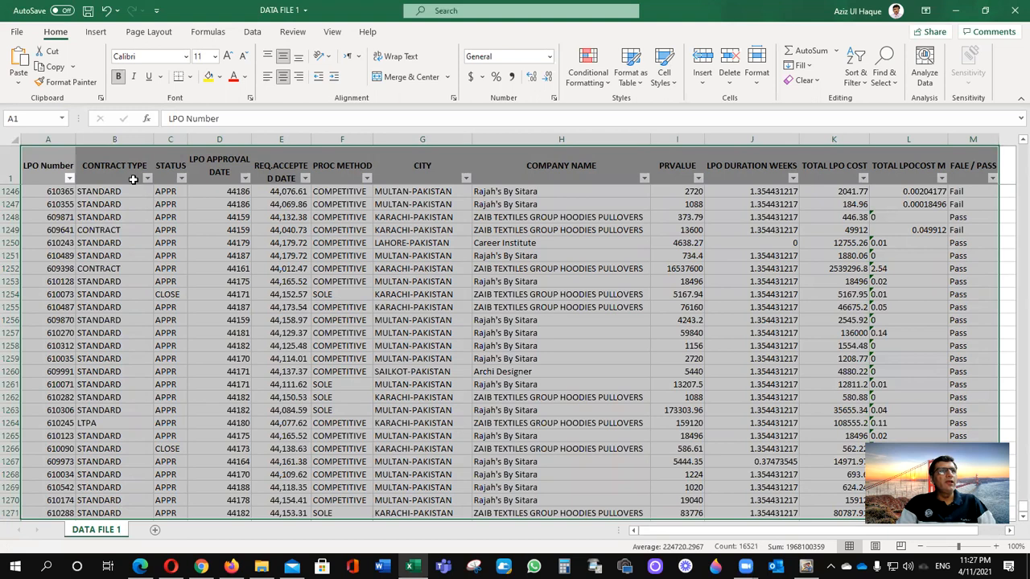
{"action": "left_click", "coordinate": [96, 32]}
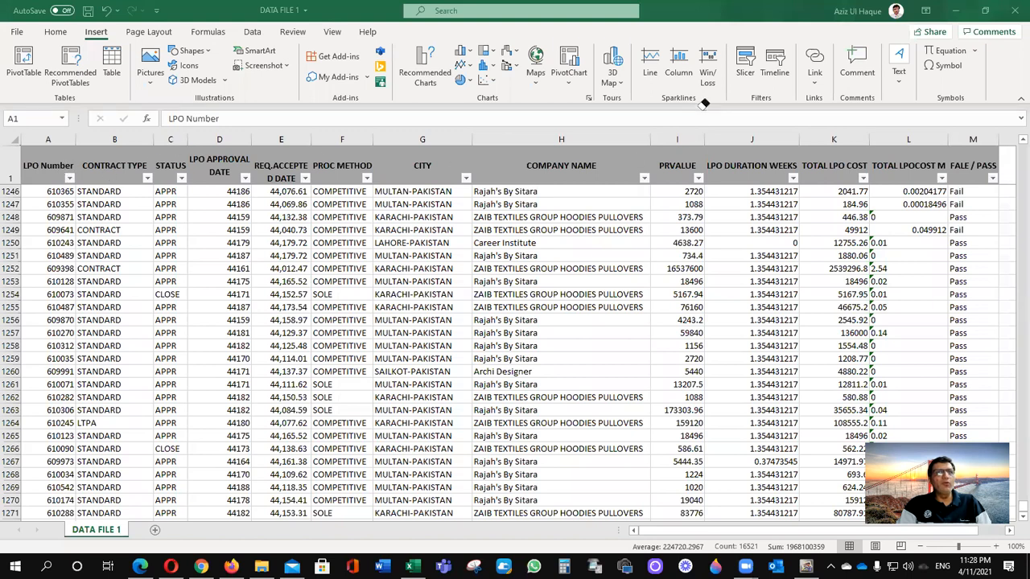
{"action": "key", "text": "ctrl+a"}
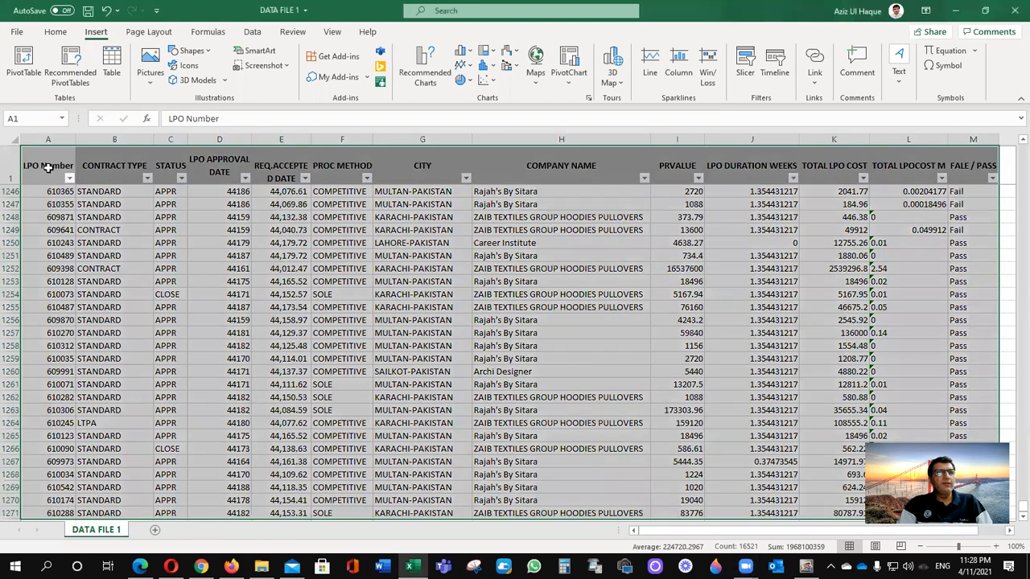
{"action": "left_click", "coordinate": [24, 63]}
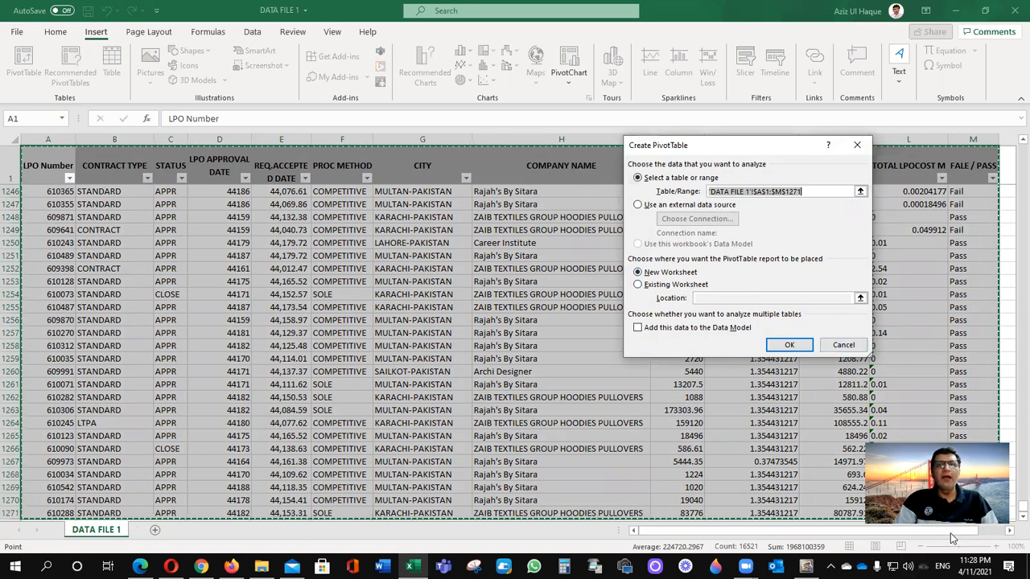
{"action": "left_click_drag", "start_coordinate": [1009, 532], "coordinate": [1009, 532]}
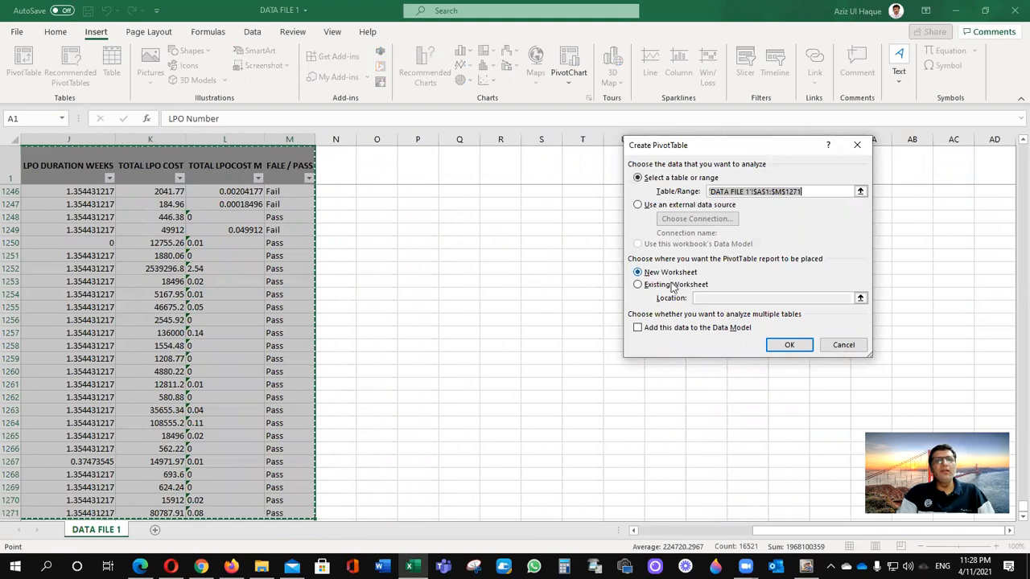
{"action": "left_click", "coordinate": [790, 345]}
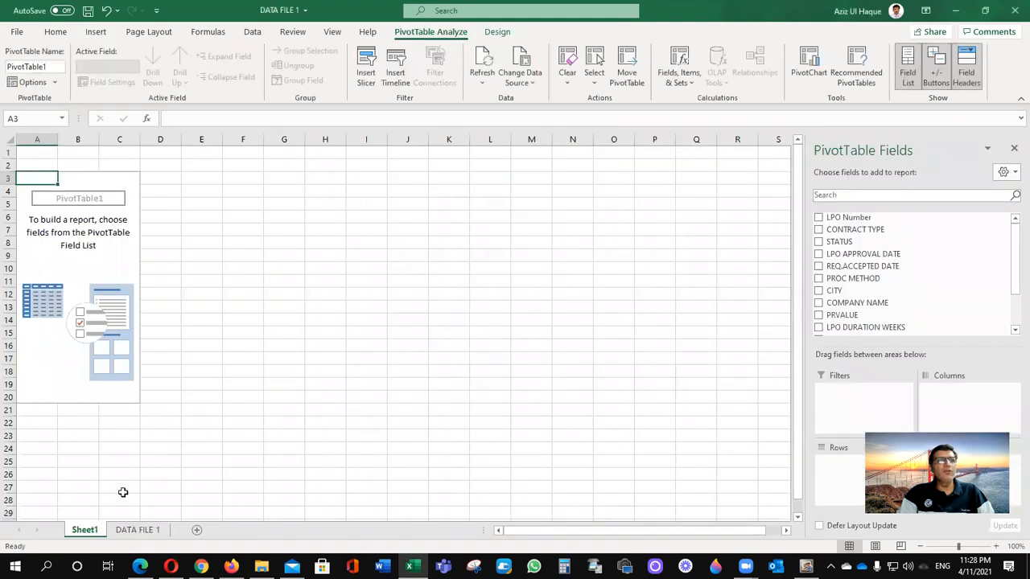
Rename the new PivotTable worksheet as Pivot.
{"action": "double_click", "coordinate": [89, 535]}
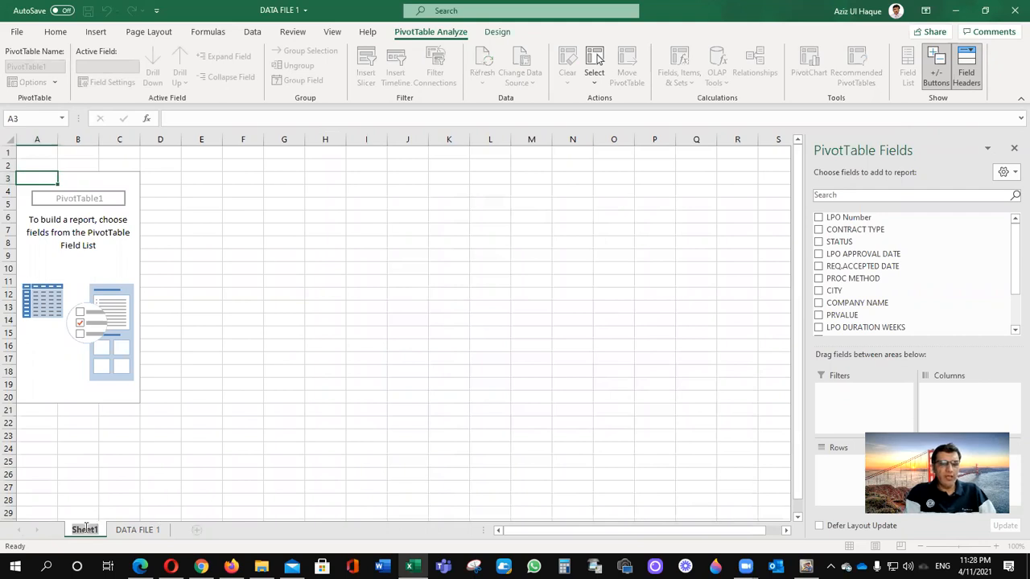
{"action": "type", "text": "Pivot"}
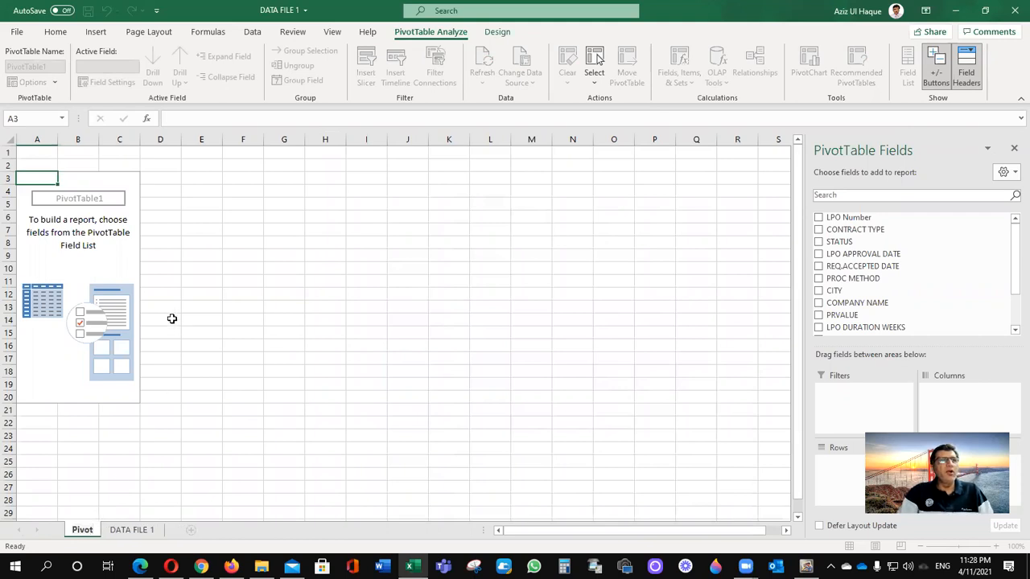
{"action": "left_click", "coordinate": [93, 232]}
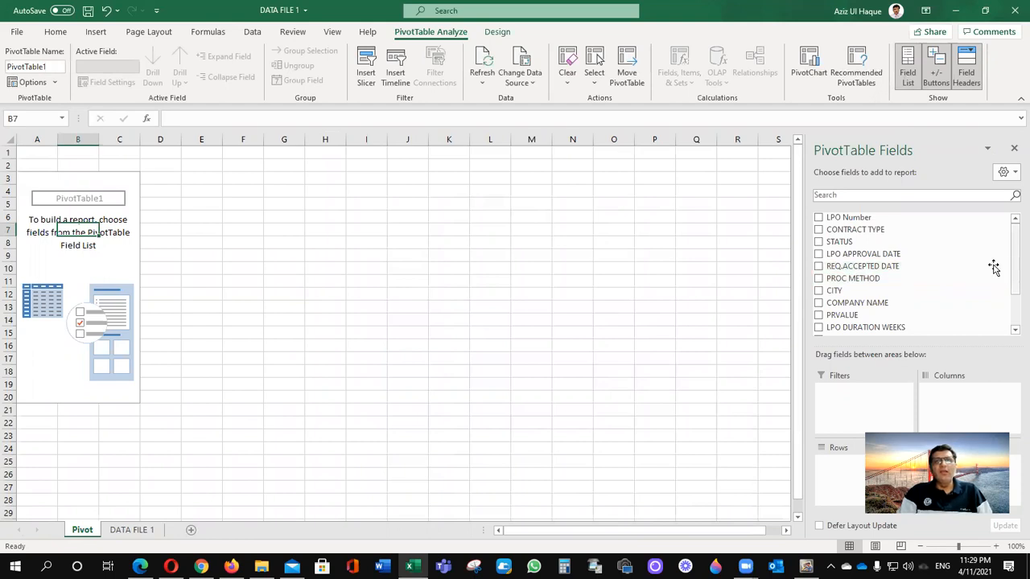
Add CITY as the PivotTable's row field and place TOTAL LPO COST twice among the values.
{"action": "left_click", "coordinate": [819, 291]}
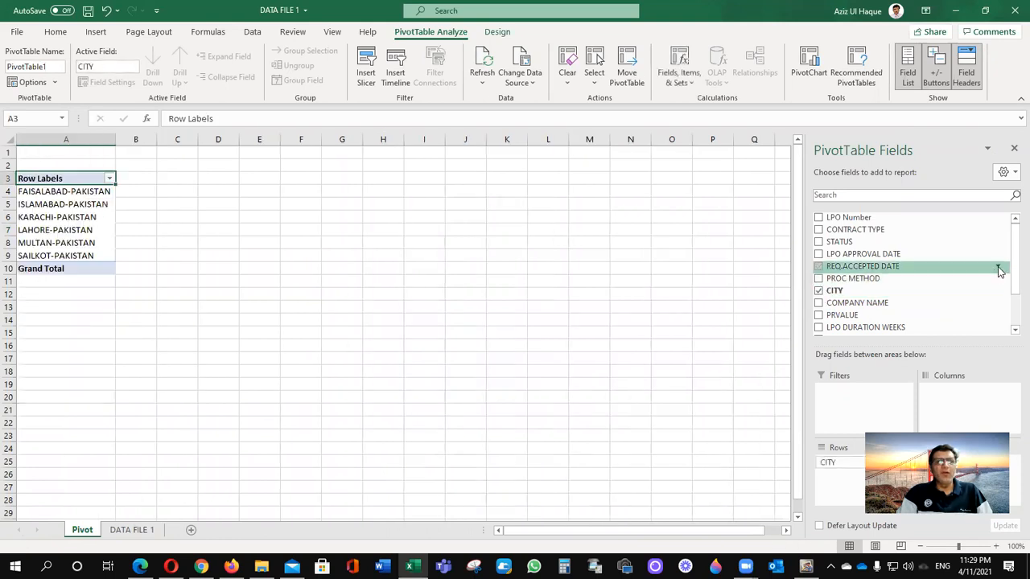
{"action": "left_click_drag", "start_coordinate": [1013, 263], "coordinate": [1013, 310]}
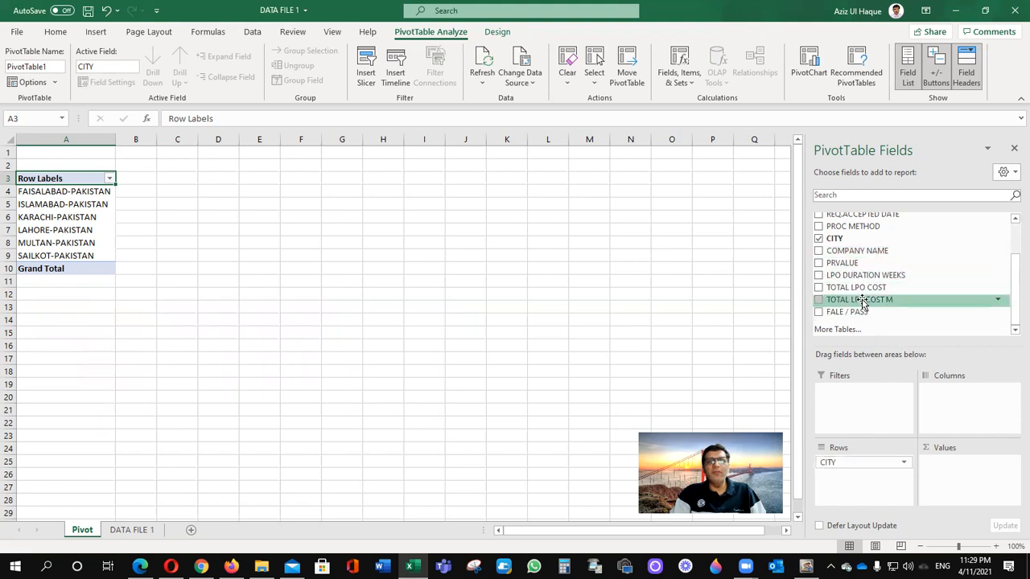
{"action": "left_click", "coordinate": [819, 289]}
{"action": "left_click_drag", "start_coordinate": [863, 288], "coordinate": [972, 492]}
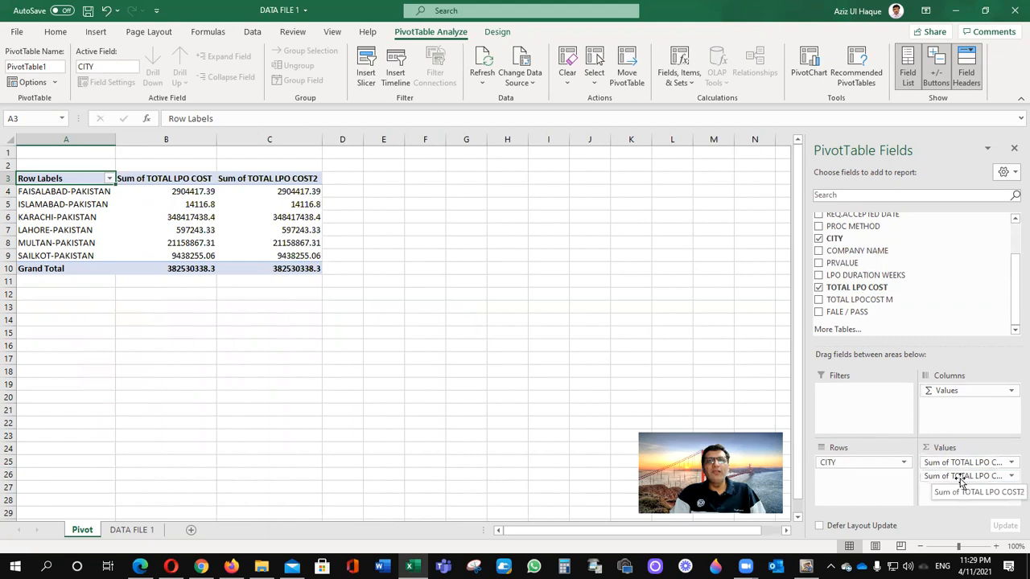
{"action": "left_click", "coordinate": [960, 477]}
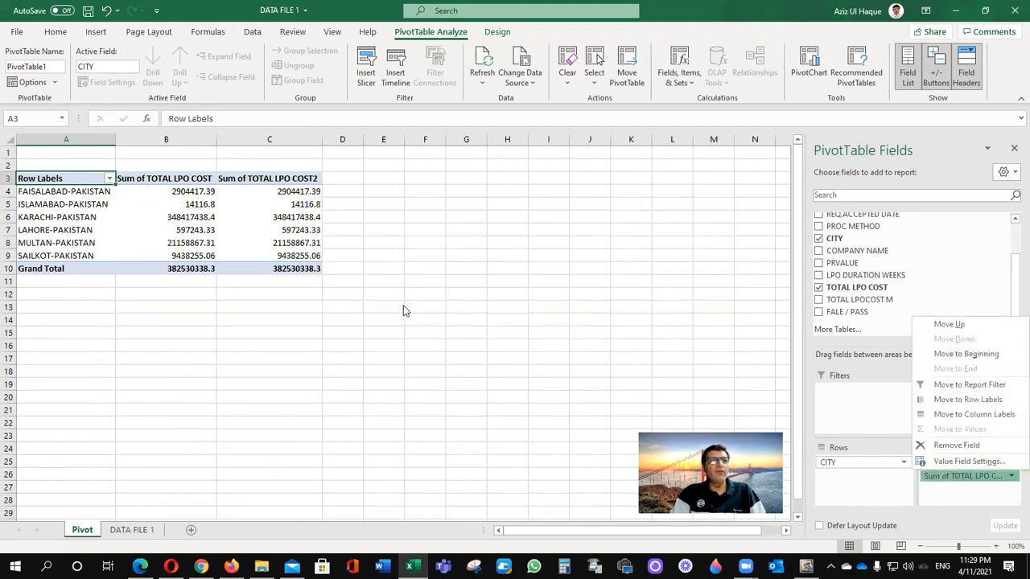
{"action": "left_click", "coordinate": [169, 181]}
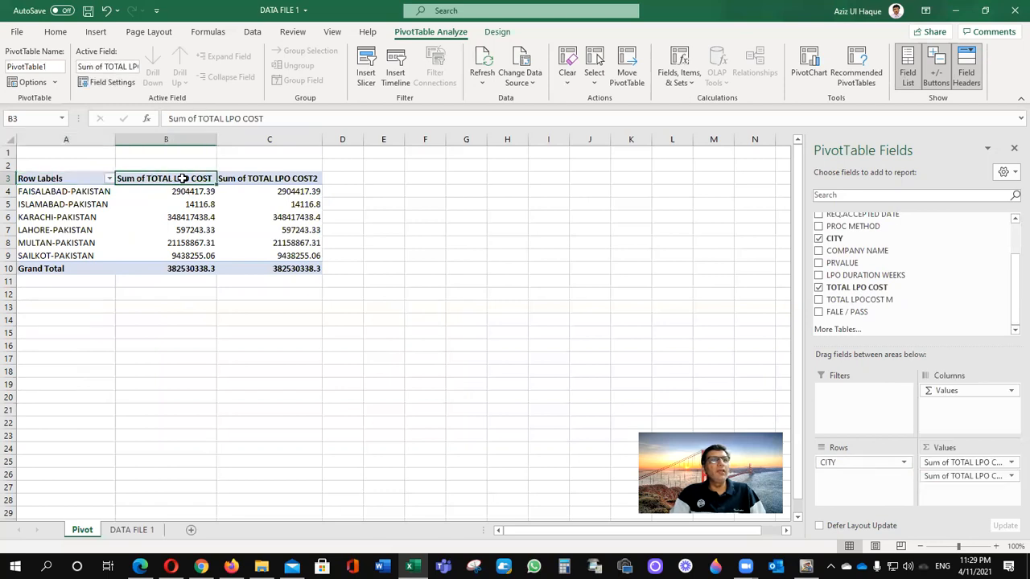
Summarize the first TOTAL LPO COST value column by Count.
{"action": "double_click", "coordinate": [183, 179]}
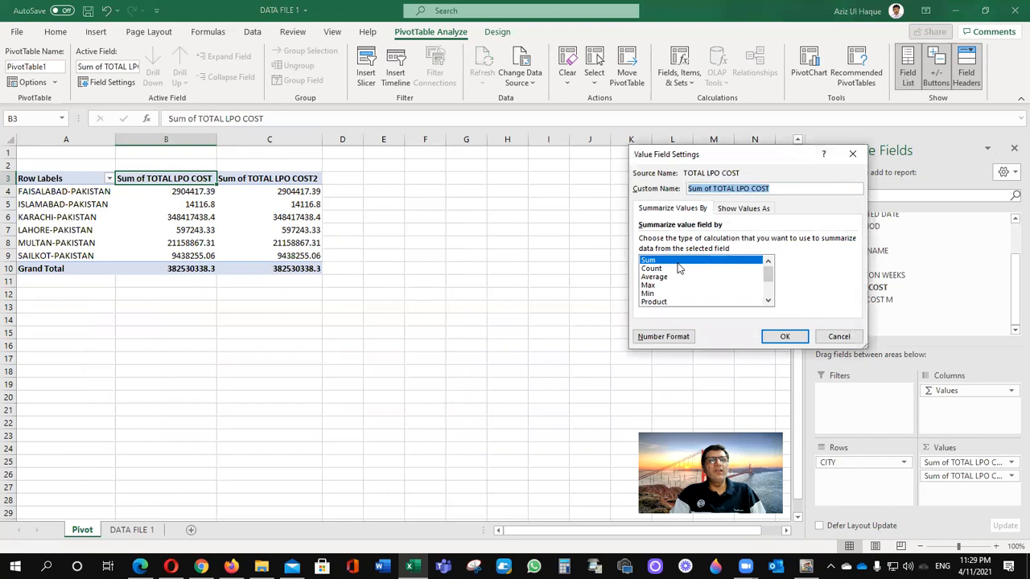
{"action": "left_click", "coordinate": [768, 300]}
{"action": "left_click", "coordinate": [769, 300]}
{"action": "left_click", "coordinate": [769, 300]}
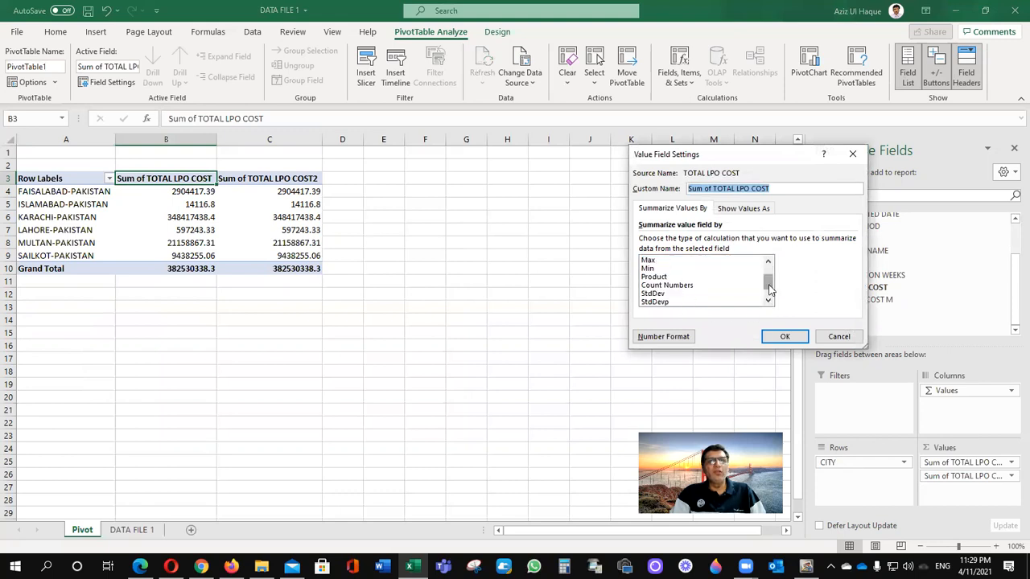
{"action": "left_click_drag", "start_coordinate": [768, 289], "coordinate": [768, 272]}
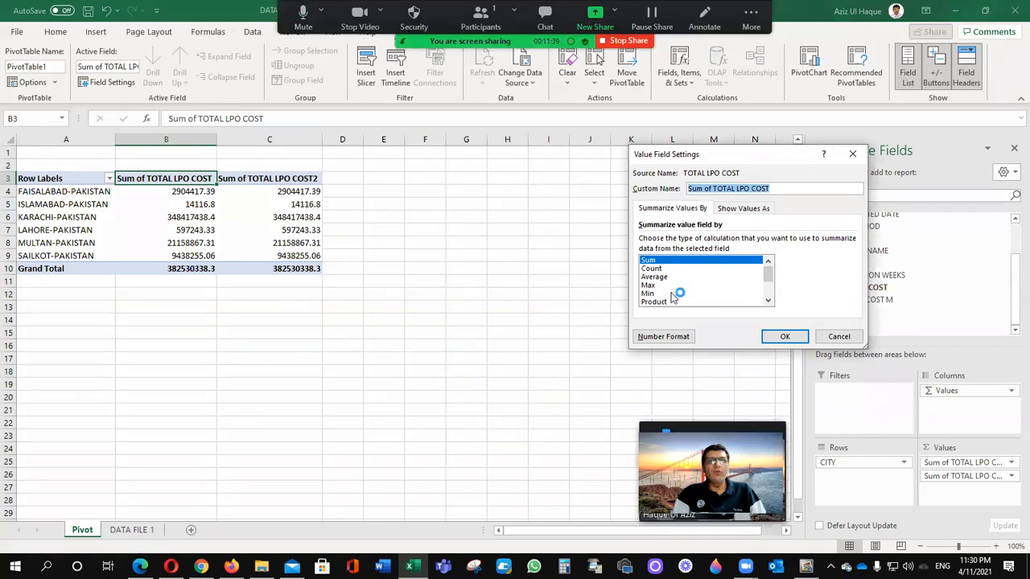
{"action": "key", "text": "super+plus"}
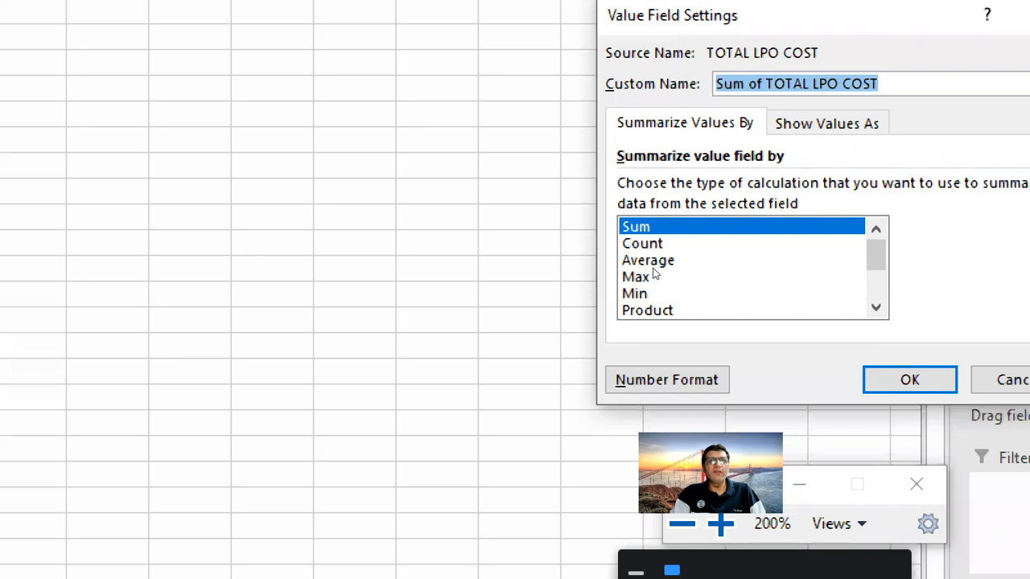
{"action": "key", "text": "Down"}
{"action": "key", "text": "Down"}
{"action": "key", "text": "Down"}
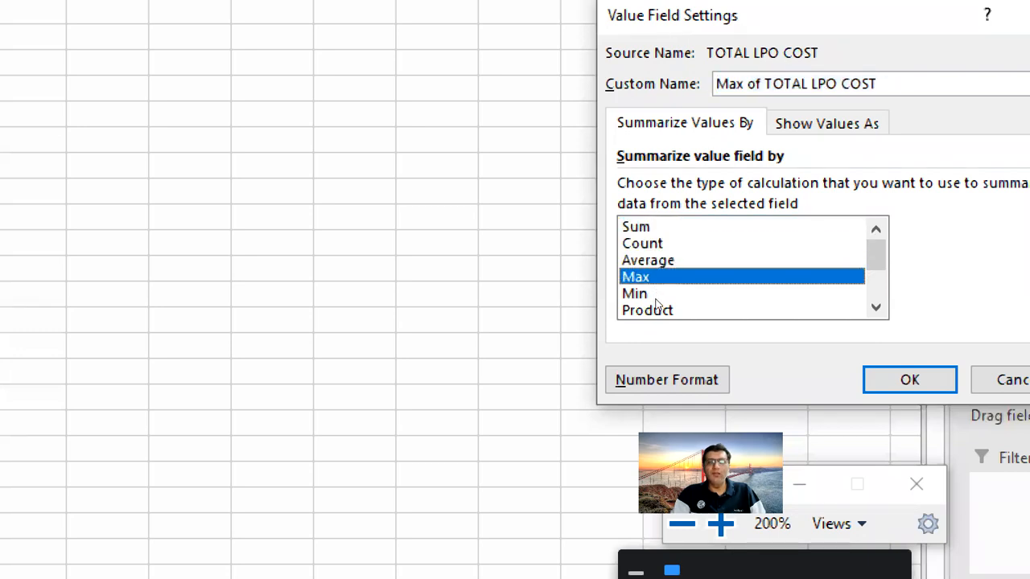
{"action": "key", "text": "super+minus"}
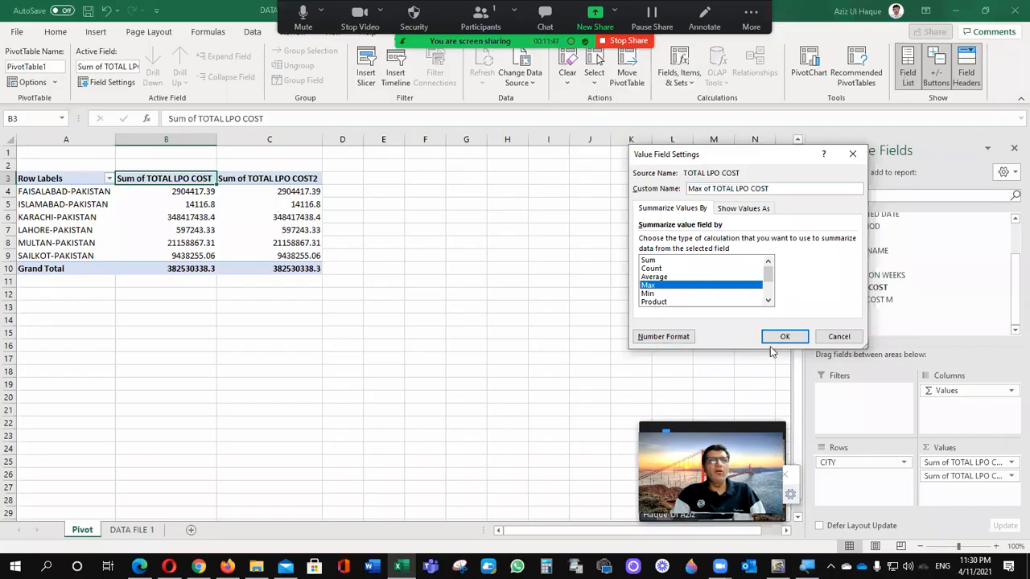
{"action": "left_click", "coordinate": [667, 277]}
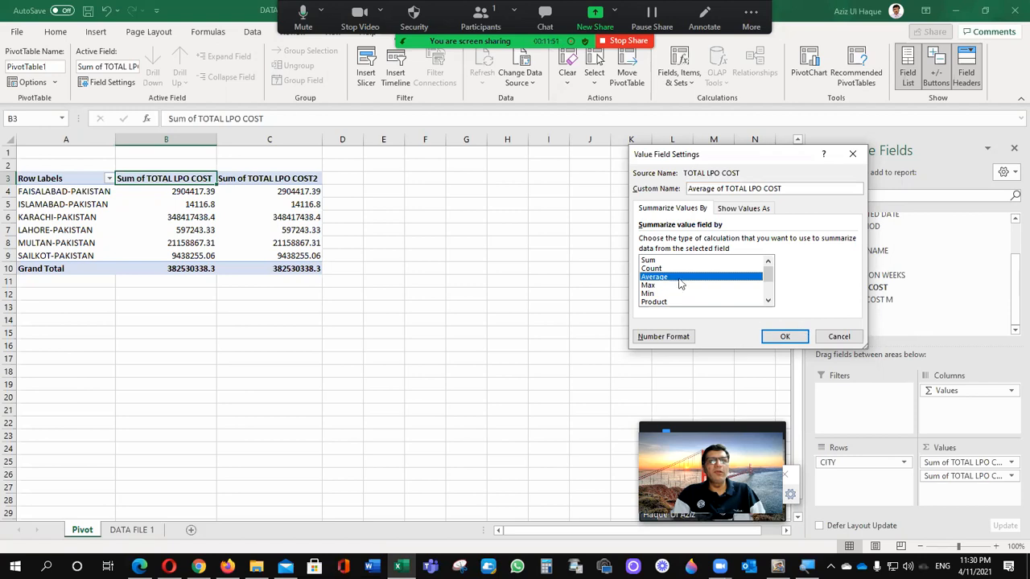
{"action": "left_click", "coordinate": [652, 268]}
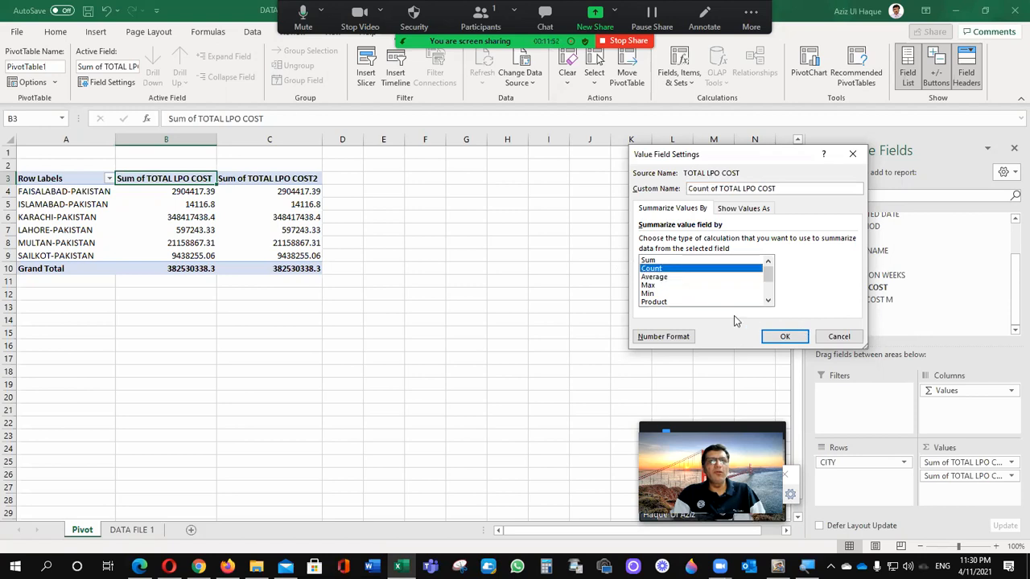
{"action": "left_click", "coordinate": [781, 336]}
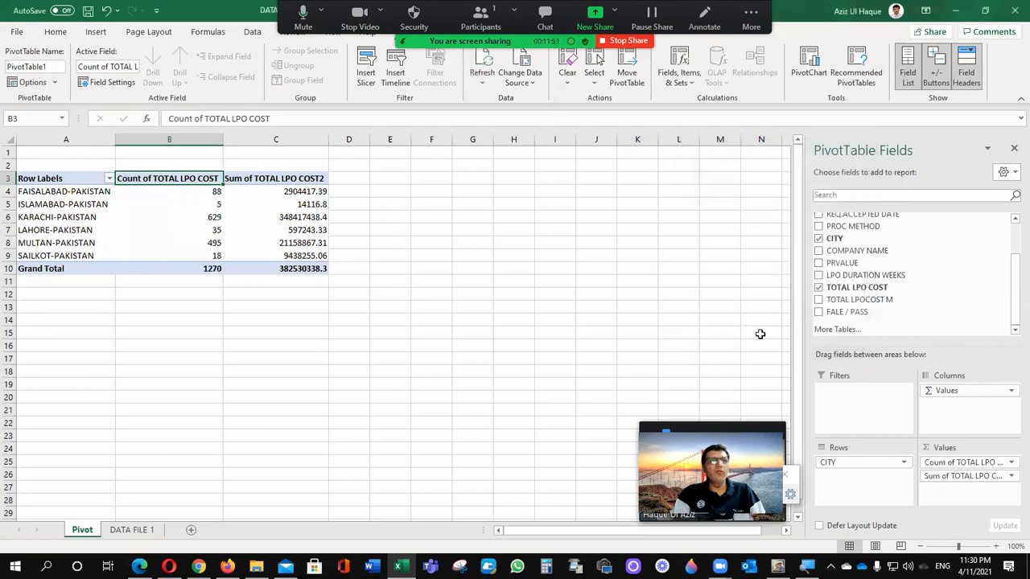
Check the TOTAL LPO COST counts for FAISALABAD-PAKISTAN and ISLAMABAD-PAKISTAN.
{"action": "left_click", "coordinate": [87, 191]}
{"action": "left_click", "coordinate": [119, 198]}
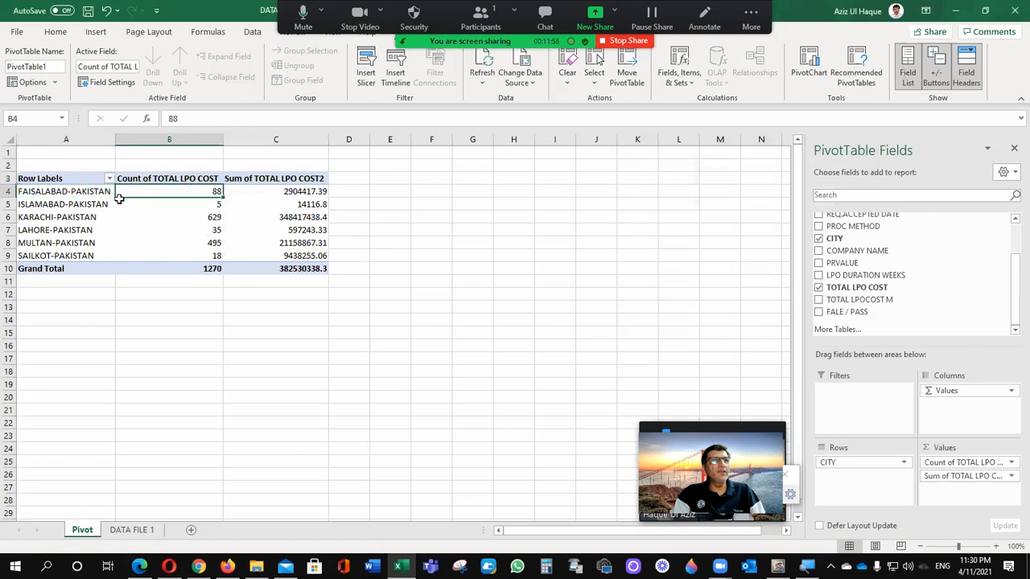
{"action": "left_click", "coordinate": [73, 206]}
{"action": "left_click", "coordinate": [183, 204]}
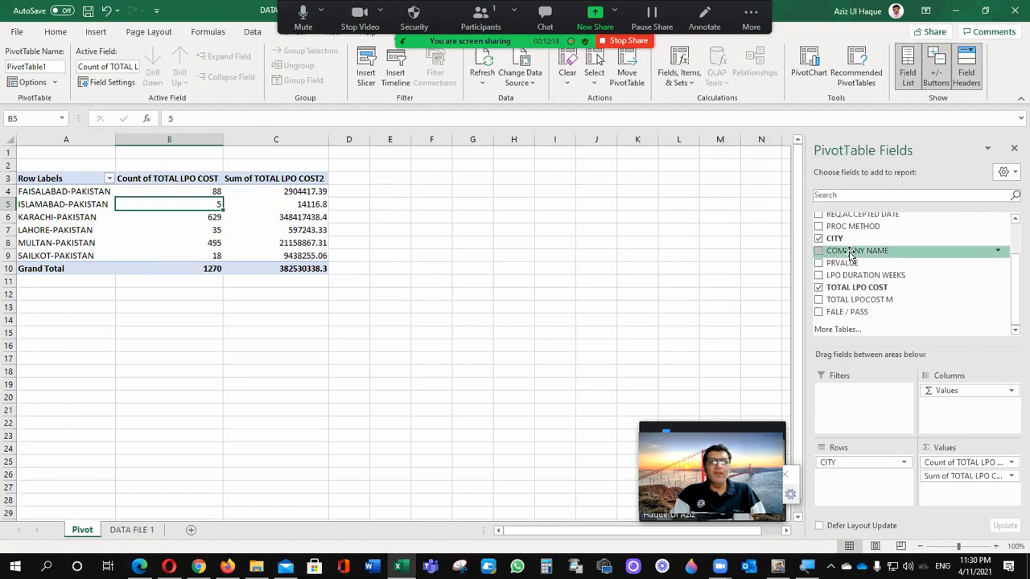
Add COMPANY NAME as a second row field beneath CITY in the PivotTable.
{"action": "left_click_drag", "start_coordinate": [850, 252], "coordinate": [851, 480]}
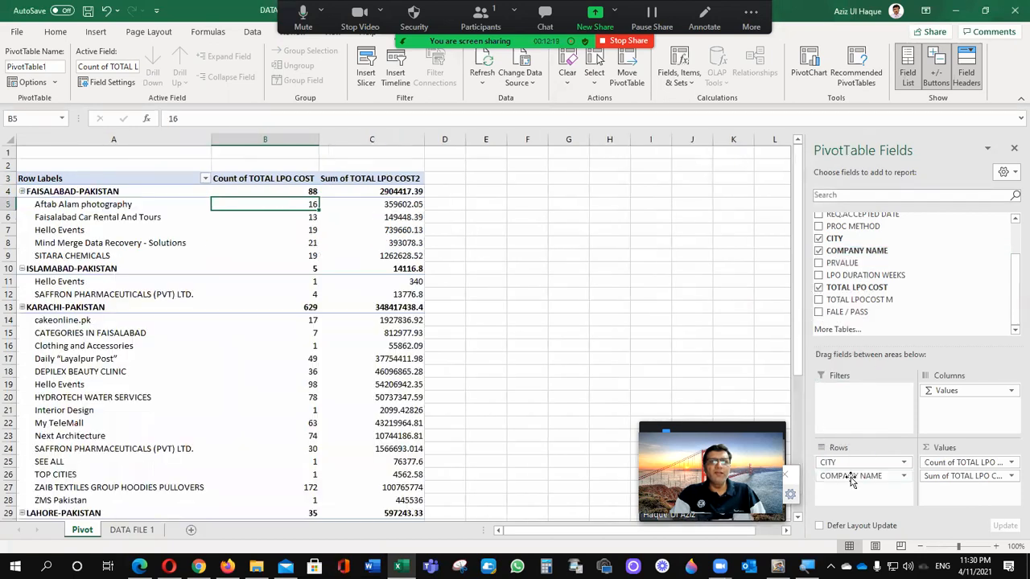
{"action": "scroll", "coordinate": [71, 333], "scroll_direction": "down", "scroll_amount": 1}
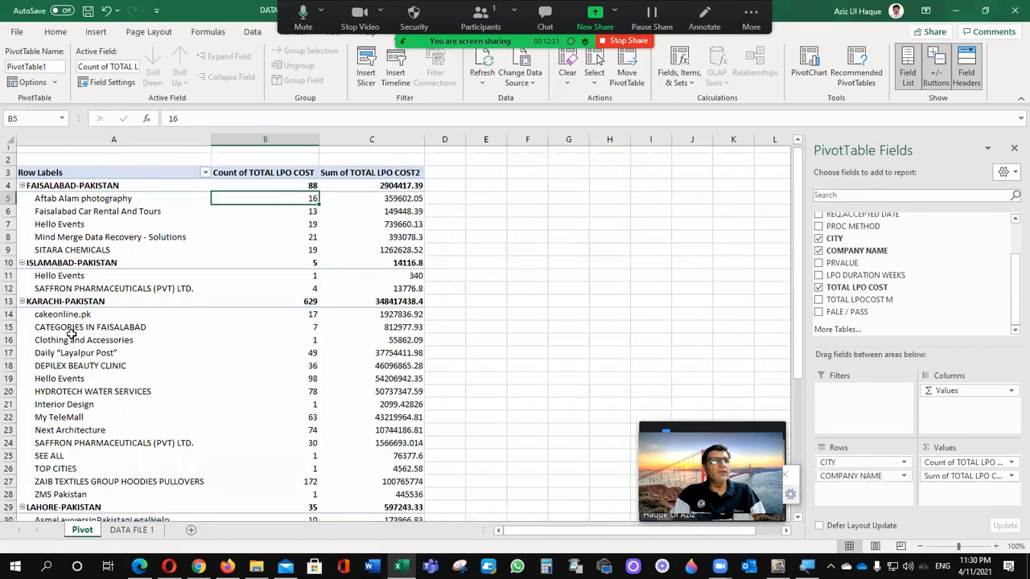
Review the company breakdown under every city in the PivotTable down to the Grand Total.
{"action": "scroll", "coordinate": [71, 334], "scroll_direction": "down", "scroll_amount": 6}
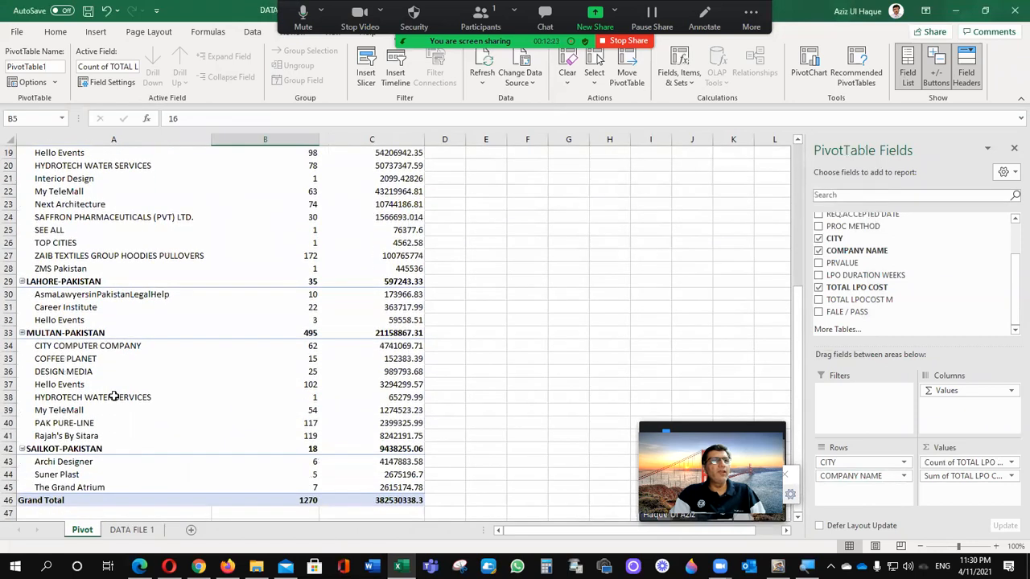
{"action": "scroll", "coordinate": [114, 397], "scroll_direction": "down", "scroll_amount": 3}
{"action": "scroll", "coordinate": [114, 397], "scroll_direction": "up", "scroll_amount": 9}
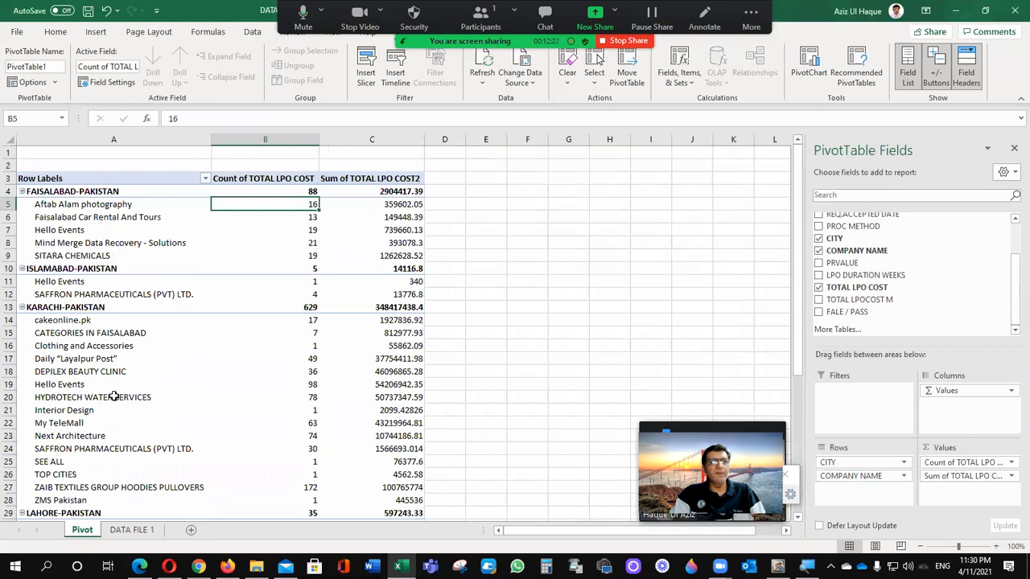
{"action": "scroll", "coordinate": [890, 298], "scroll_direction": "up", "scroll_amount": 2}
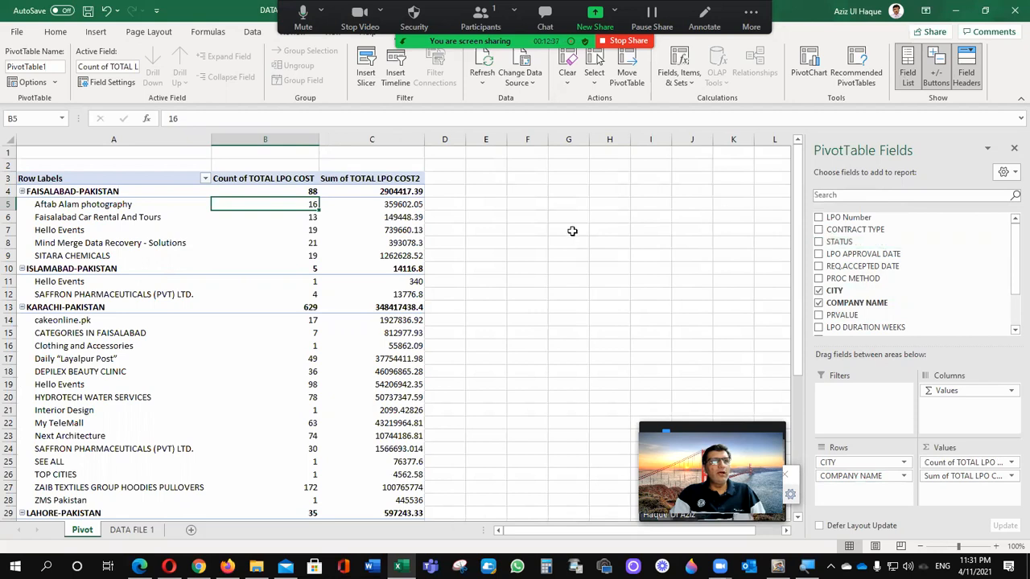
Add a yellow-filled SAVING header in cell N1 of the DATA FILE 1 sheet, beside FALE / PASS.
{"action": "left_click", "coordinate": [137, 531]}
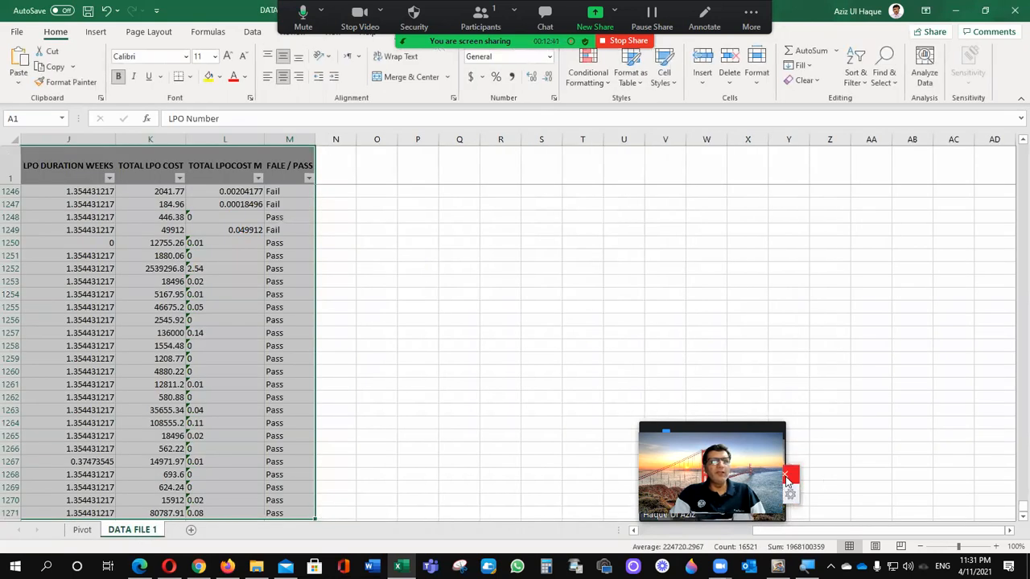
{"action": "left_click", "coordinate": [413, 257]}
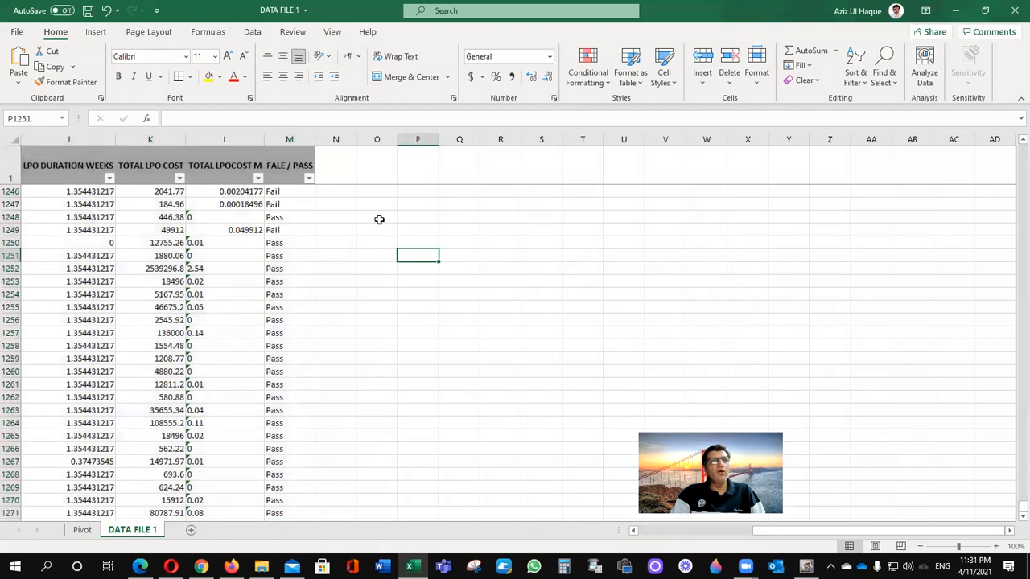
{"action": "left_click", "coordinate": [332, 158]}
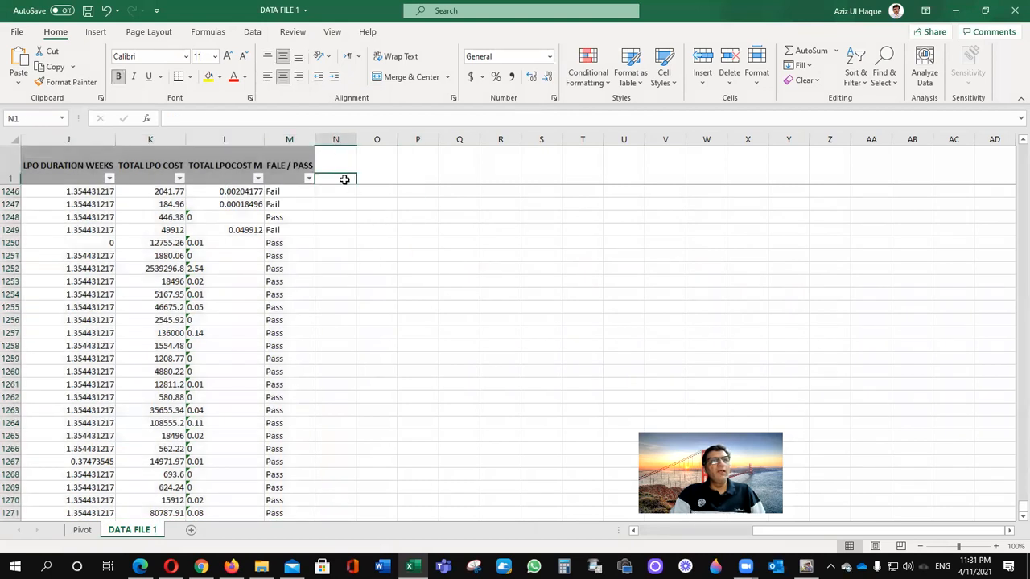
{"action": "left_click", "coordinate": [208, 77]}
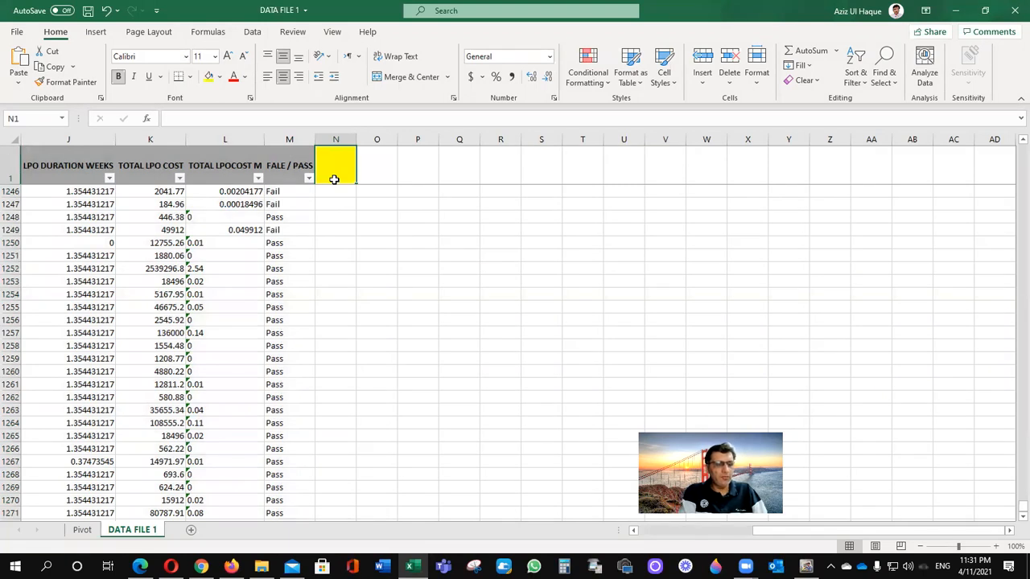
{"action": "type", "text": "sa"}
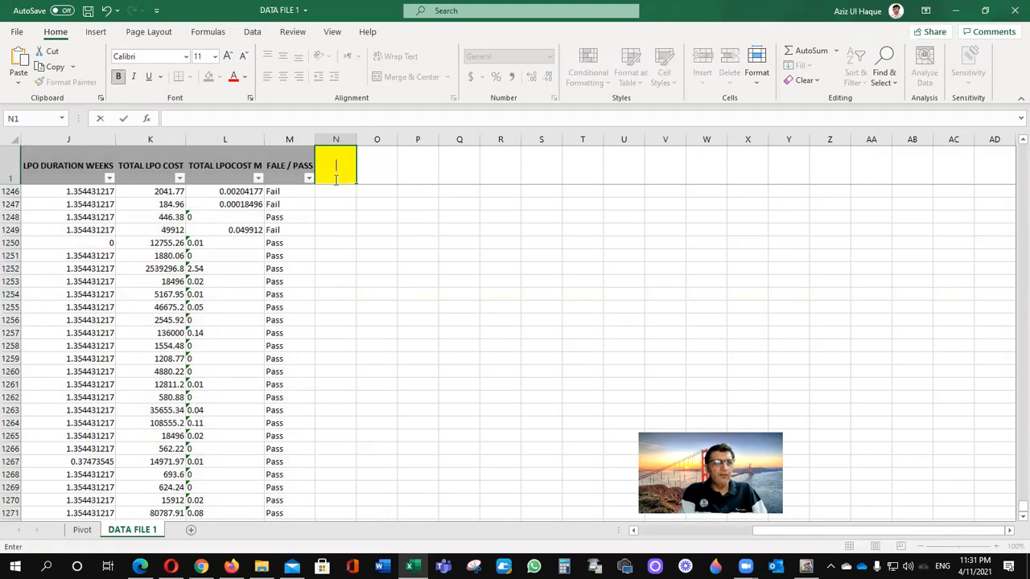
{"action": "type", "text": "VING"}
{"action": "key", "text": "Return"}
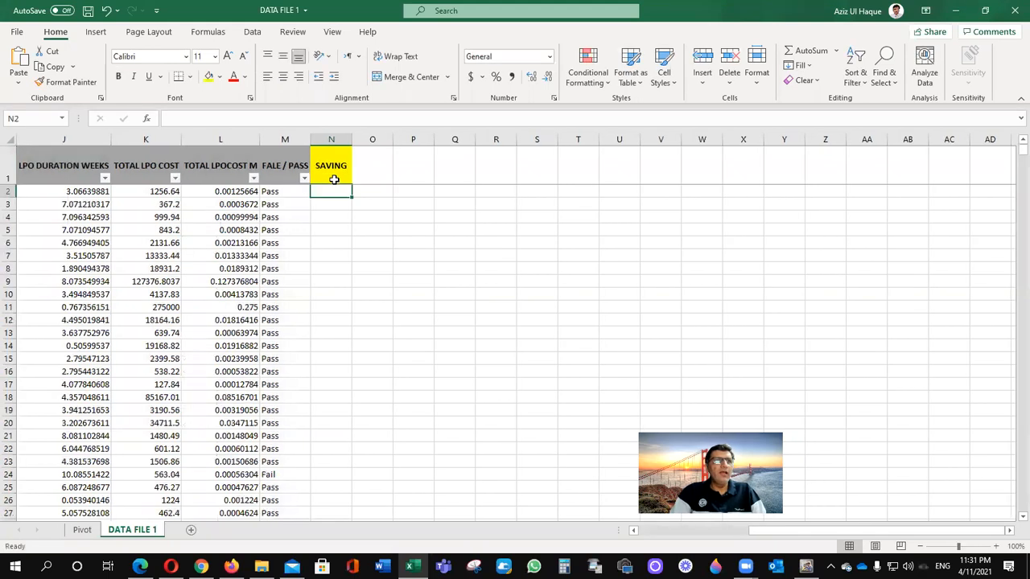
Look across row 2 of the data to find the PRVALUE and TOTAL LPO COST columns.
{"action": "key", "text": "Left"}
{"action": "key", "text": "Left"}
{"action": "key", "text": "Left"}
{"action": "key", "text": "Left"}
{"action": "key", "text": "Left"}
{"action": "key", "text": "Left"}
{"action": "key", "text": "Left"}
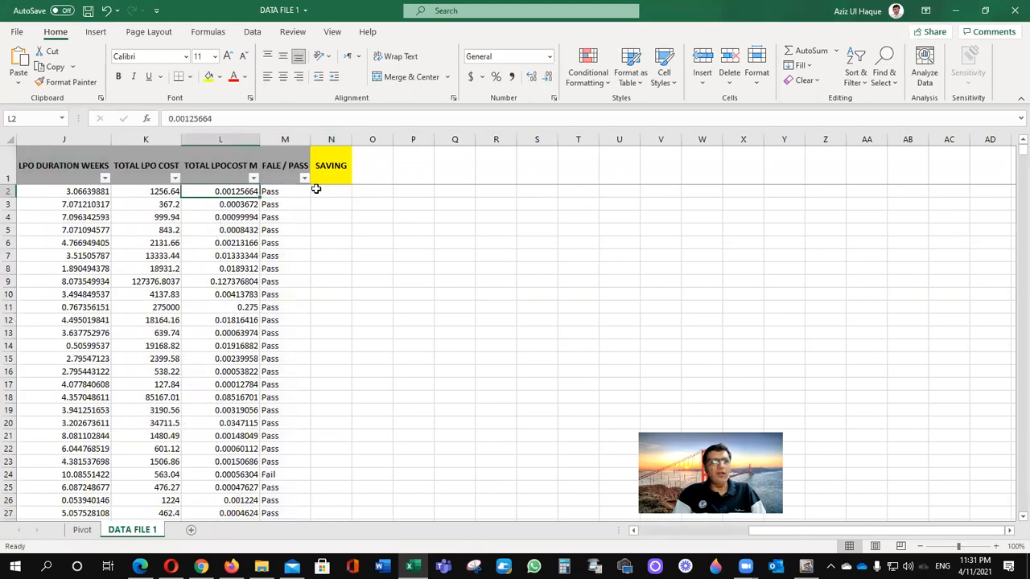
{"action": "key", "text": "Right"}
{"action": "key", "text": "Right"}
{"action": "key", "text": "Right"}
{"action": "key", "text": "Right"}
{"action": "key", "text": "Right"}
{"action": "key", "text": "Right"}
{"action": "key", "text": "Right"}
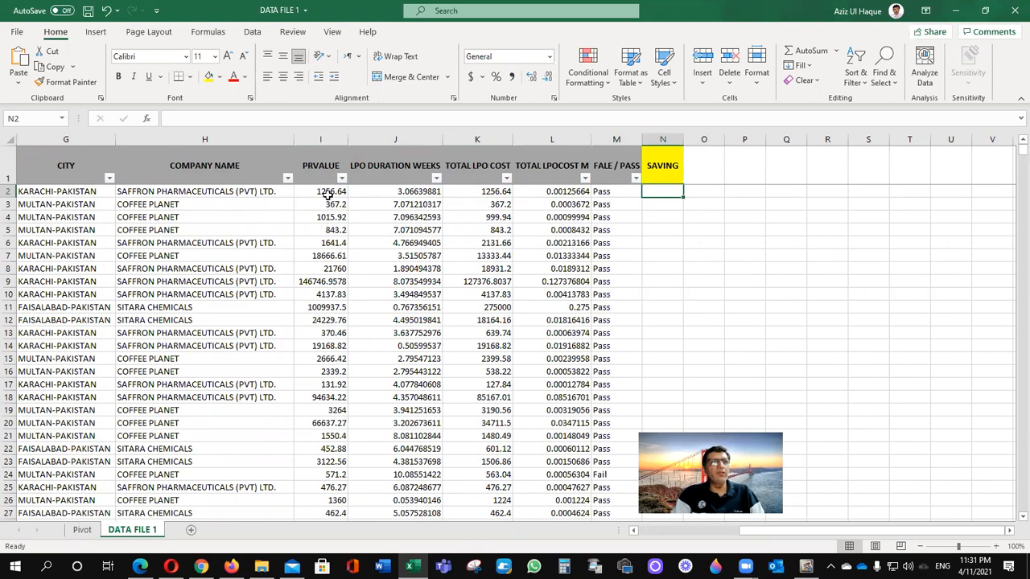
{"action": "left_click", "coordinate": [327, 193]}
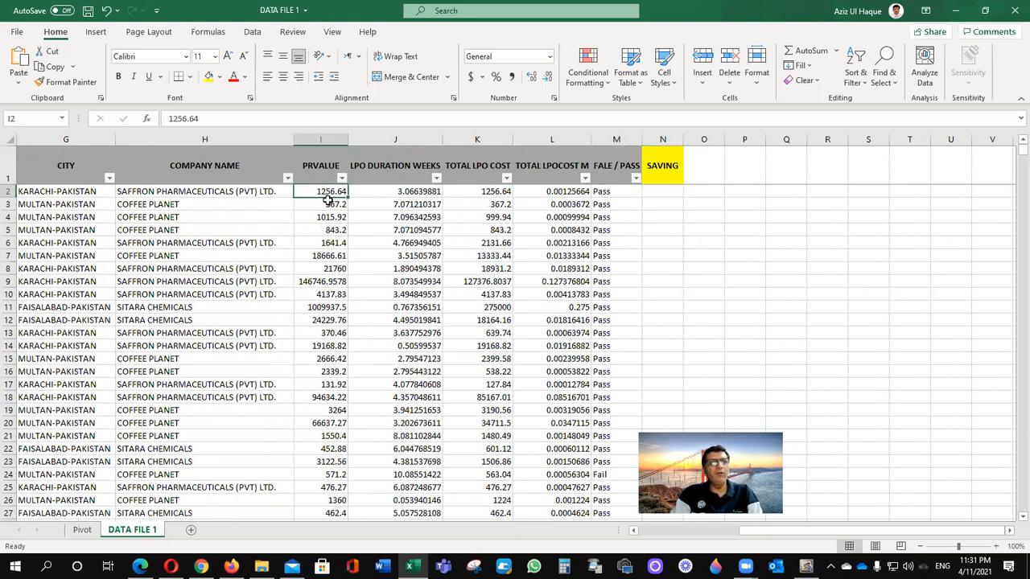
Calculate the saving in N2 as PRVALUE minus TOTAL LPO COST with the formula =I2-K2.
{"action": "left_click", "coordinate": [666, 191]}
{"action": "type", "text": "="}
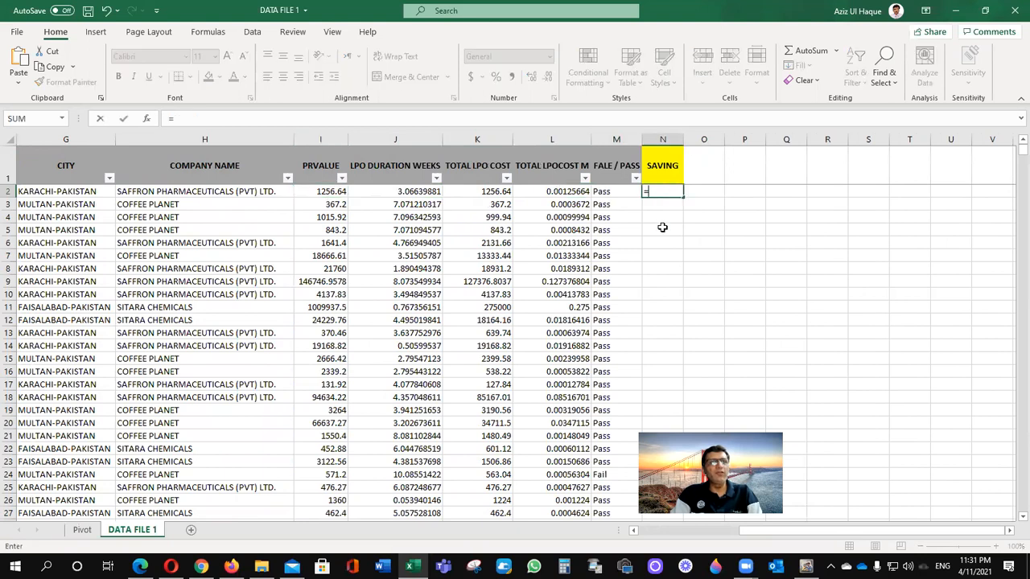
{"action": "left_click", "coordinate": [328, 191]}
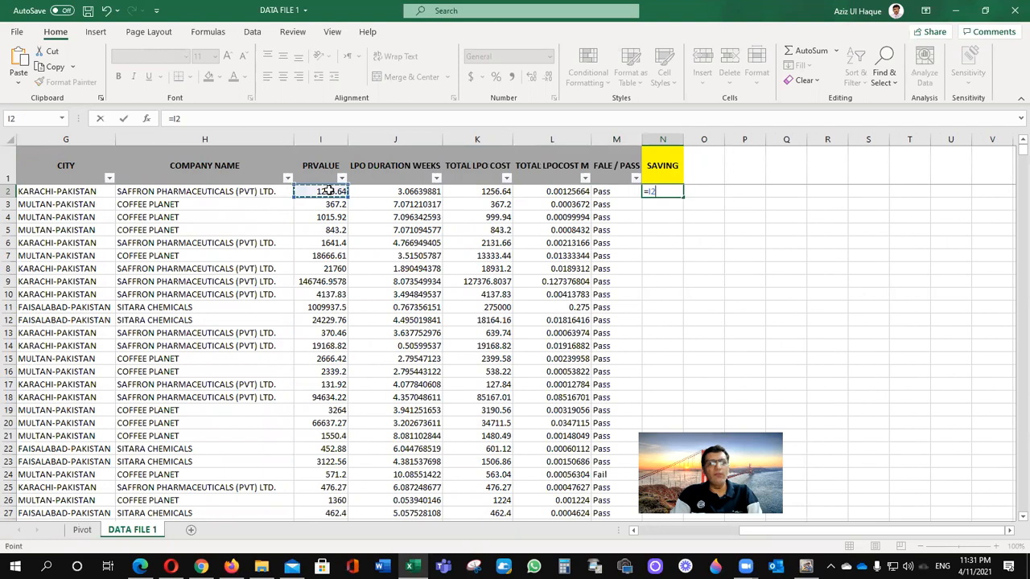
{"action": "type", "text": "-"}
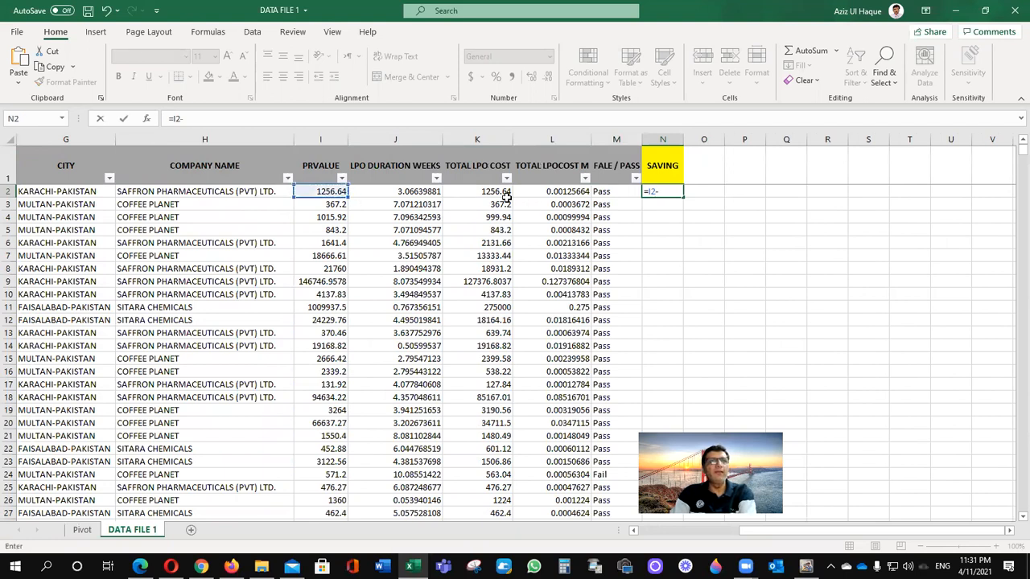
{"action": "left_click", "coordinate": [501, 192]}
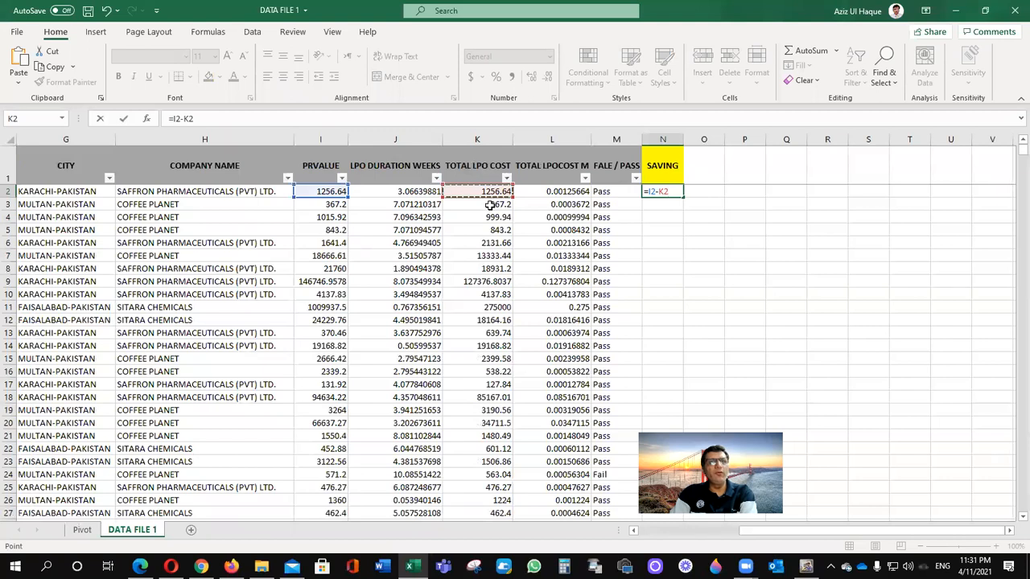
{"action": "key", "text": "Return"}
Fill the N2 formula down the whole SAVING column and check the calculated rows.
{"action": "left_click", "coordinate": [678, 193]}
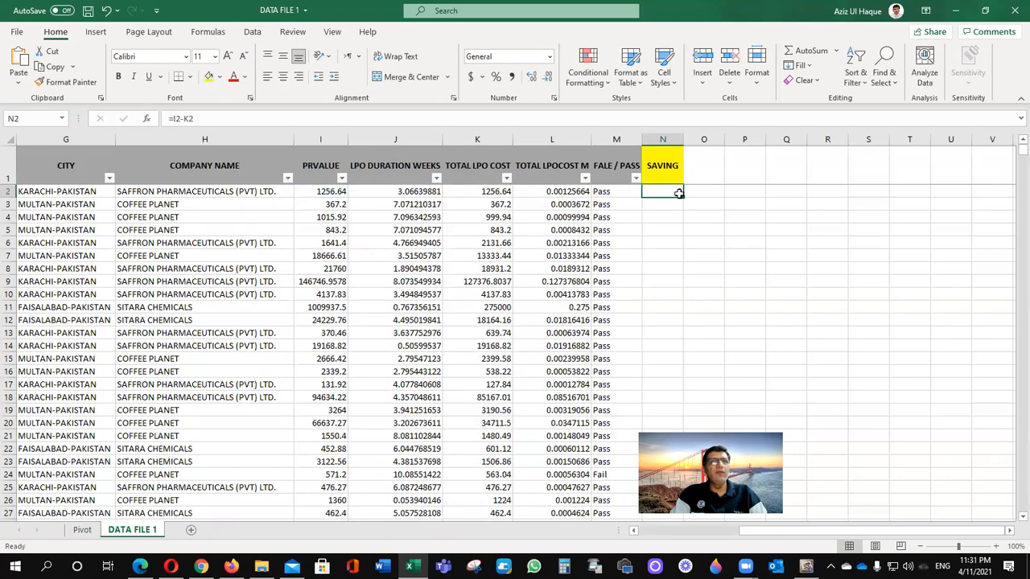
{"action": "double_click", "coordinate": [681, 196]}
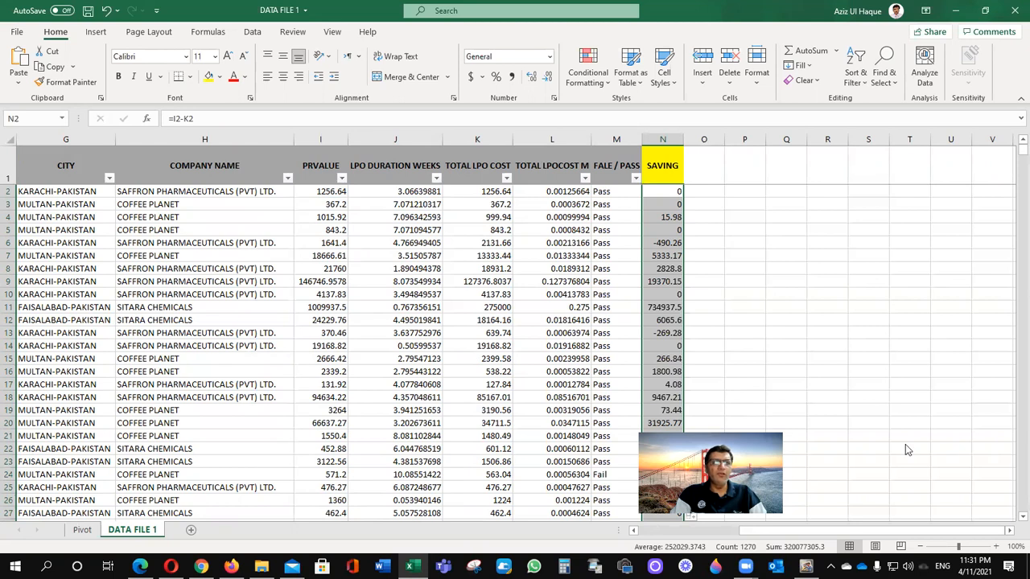
{"action": "scroll", "coordinate": [670, 406], "scroll_direction": "down", "scroll_amount": 3}
{"action": "scroll", "coordinate": [670, 406], "scroll_direction": "down", "scroll_amount": 6}
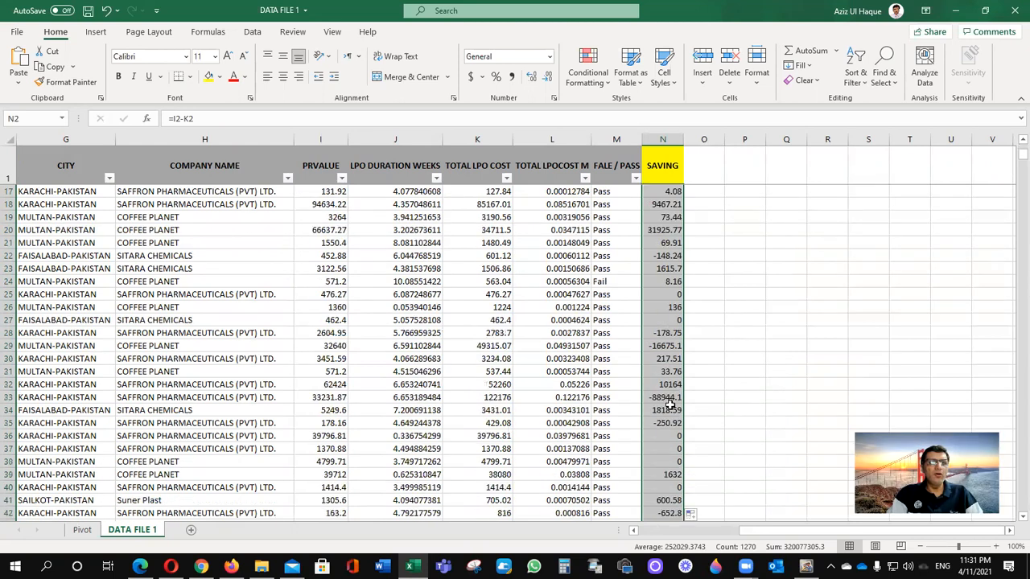
{"action": "scroll", "coordinate": [670, 406], "scroll_direction": "up", "scroll_amount": 9}
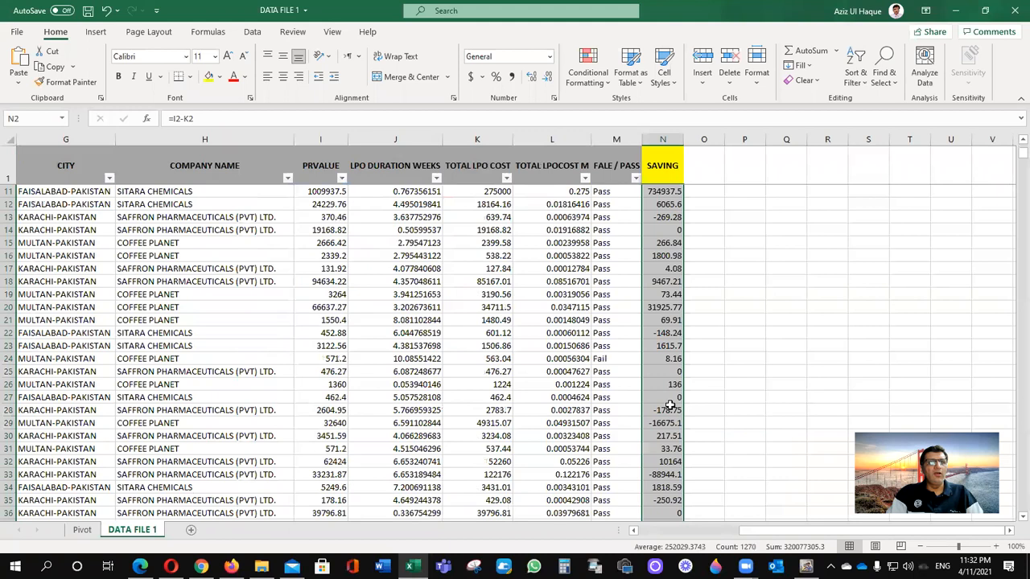
Check the field list on the Pivot sheet for SAVING and look over the Get Data sources.
{"action": "left_click", "coordinate": [82, 529]}
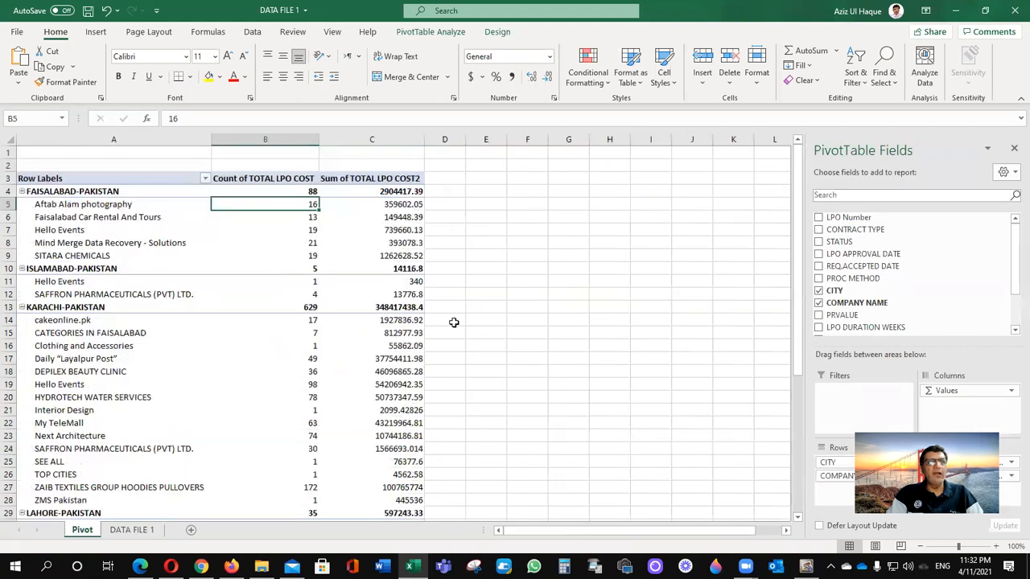
{"action": "scroll", "coordinate": [1012, 276], "scroll_direction": "down", "scroll_amount": 2}
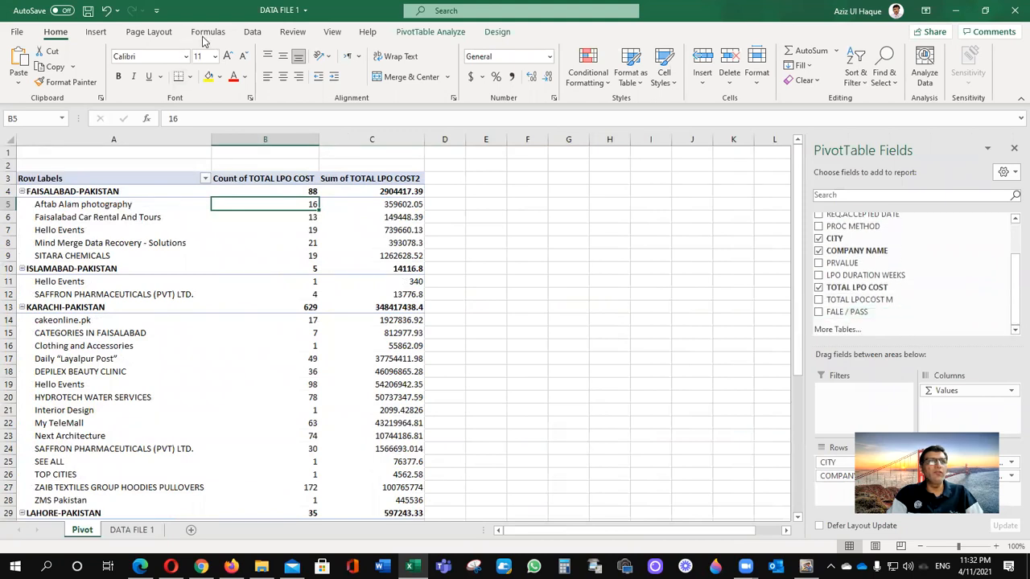
{"action": "left_click", "coordinate": [250, 33]}
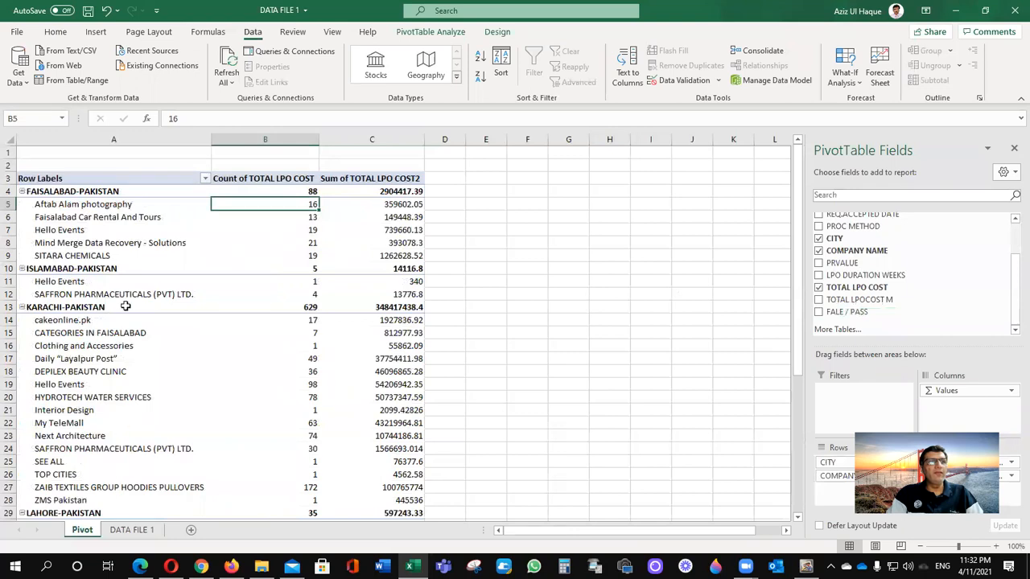
{"action": "left_click_drag", "start_coordinate": [73, 178], "coordinate": [370, 310]}
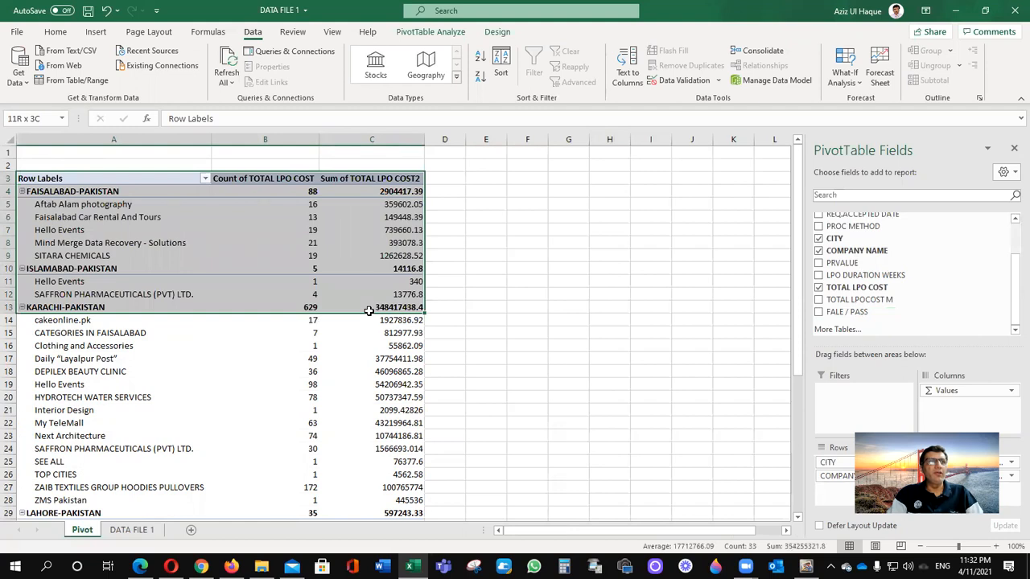
{"action": "left_click", "coordinate": [364, 256]}
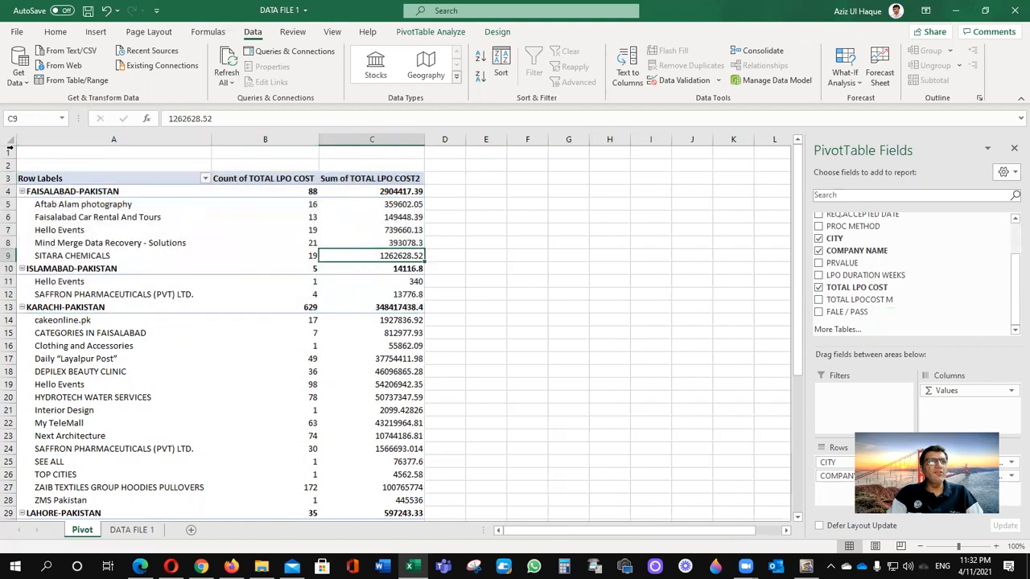
{"action": "left_click", "coordinate": [18, 77]}
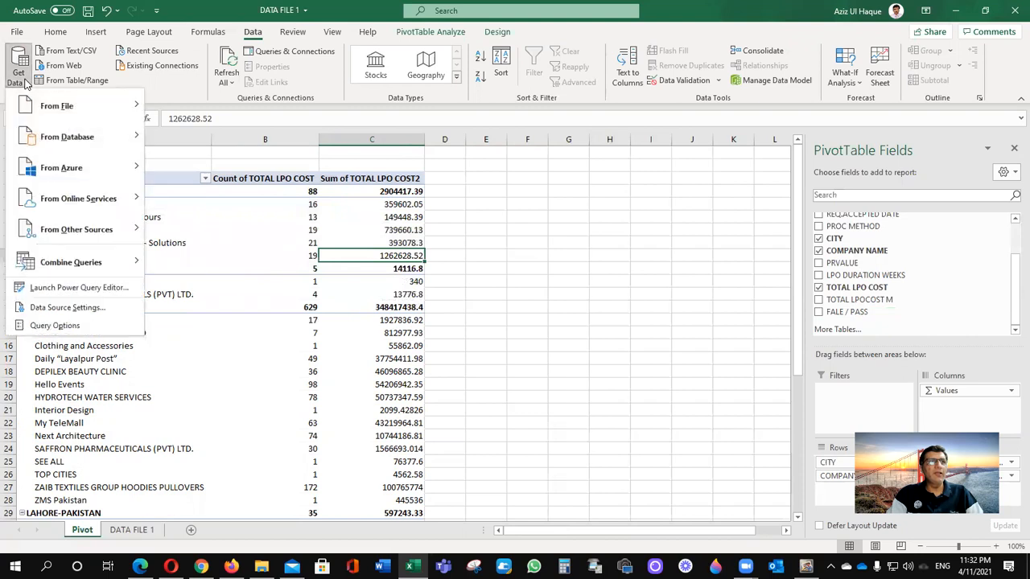
{"action": "left_click", "coordinate": [341, 219]}
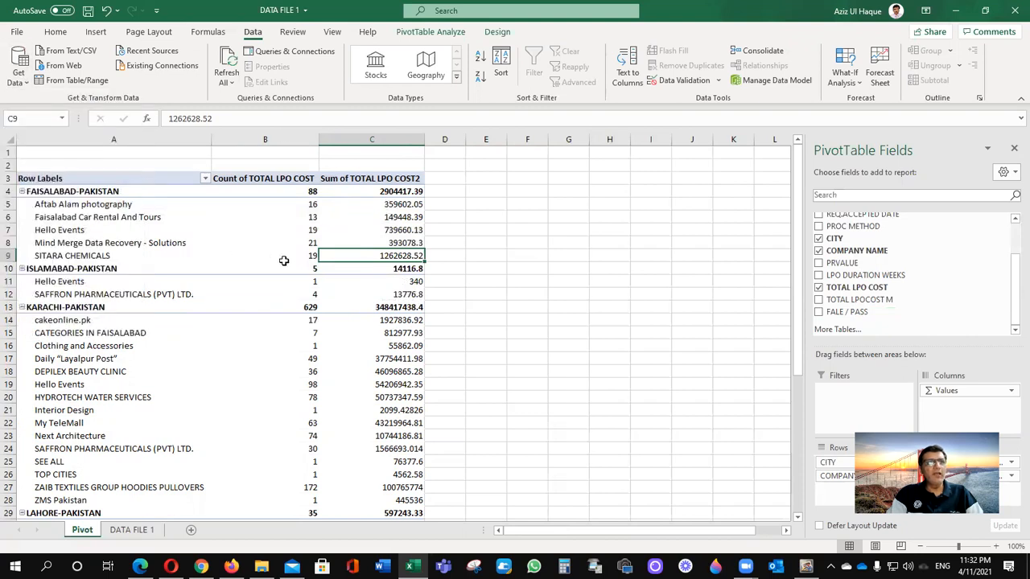
{"action": "left_click", "coordinate": [394, 230]}
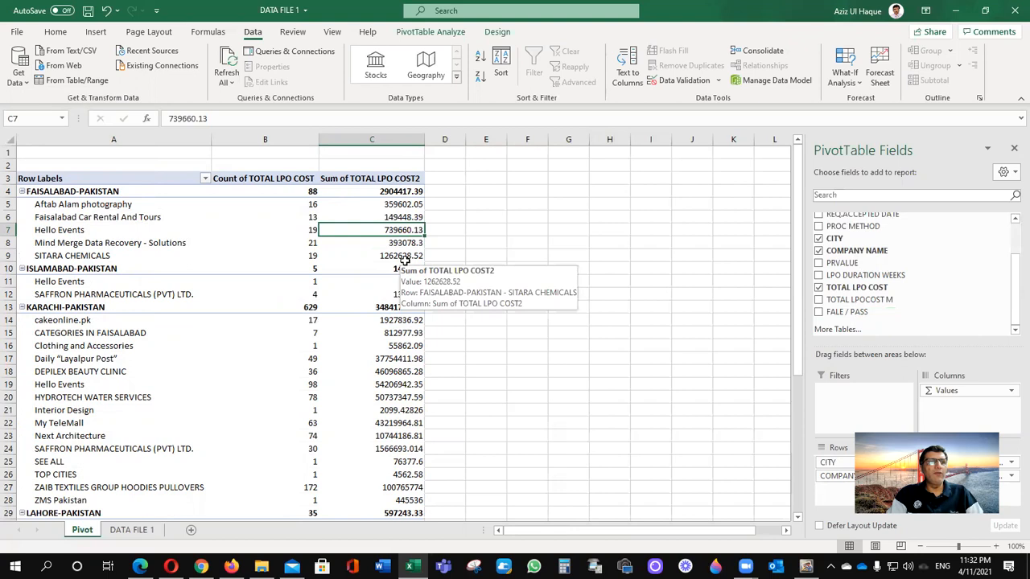
Create a copy of the DATA FILE 1 sheet at the end of the same workbook.
{"action": "left_click", "coordinate": [137, 531]}
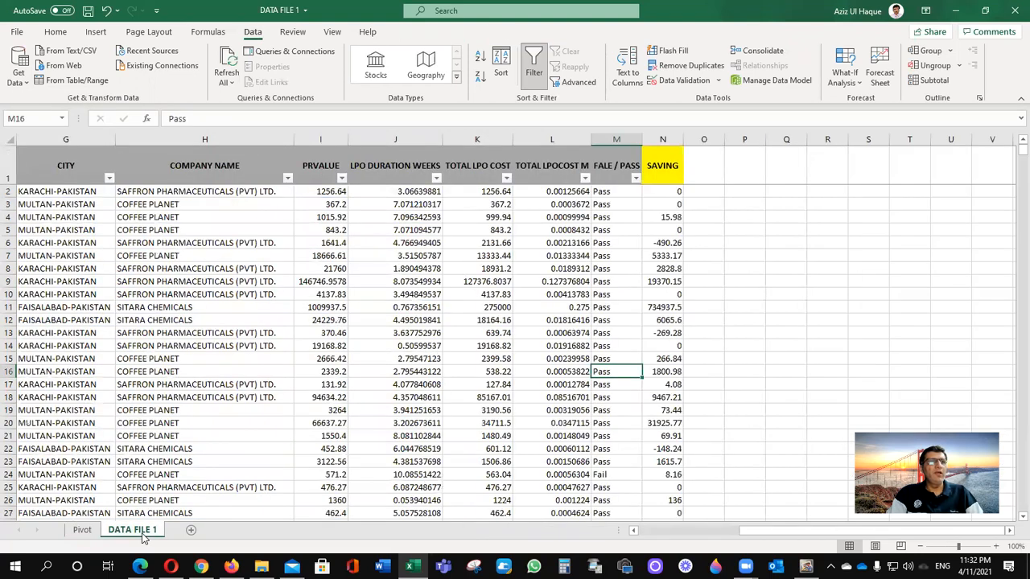
{"action": "right_click", "coordinate": [141, 536]}
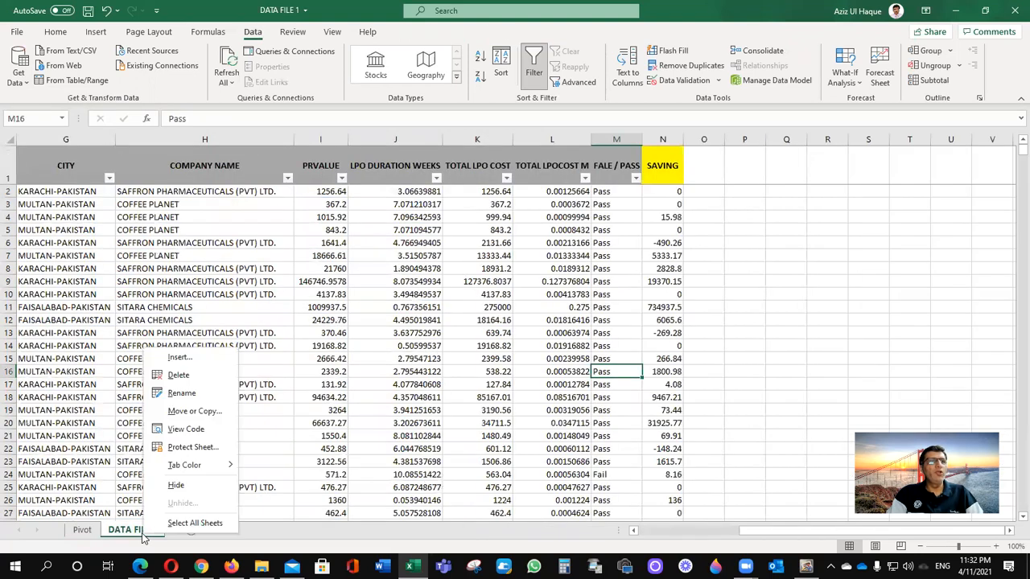
{"action": "left_click", "coordinate": [194, 411]}
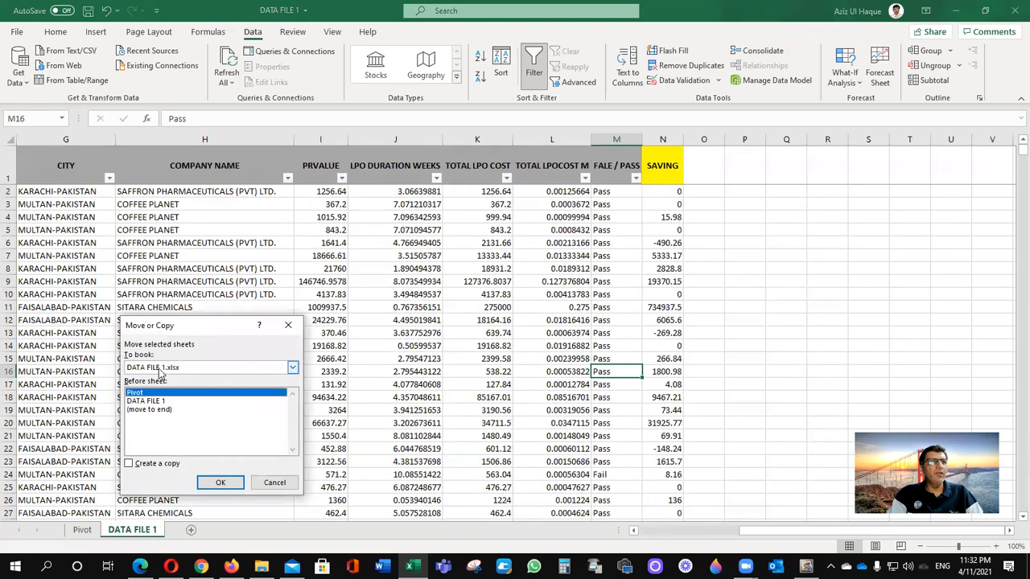
{"action": "left_click", "coordinate": [138, 466]}
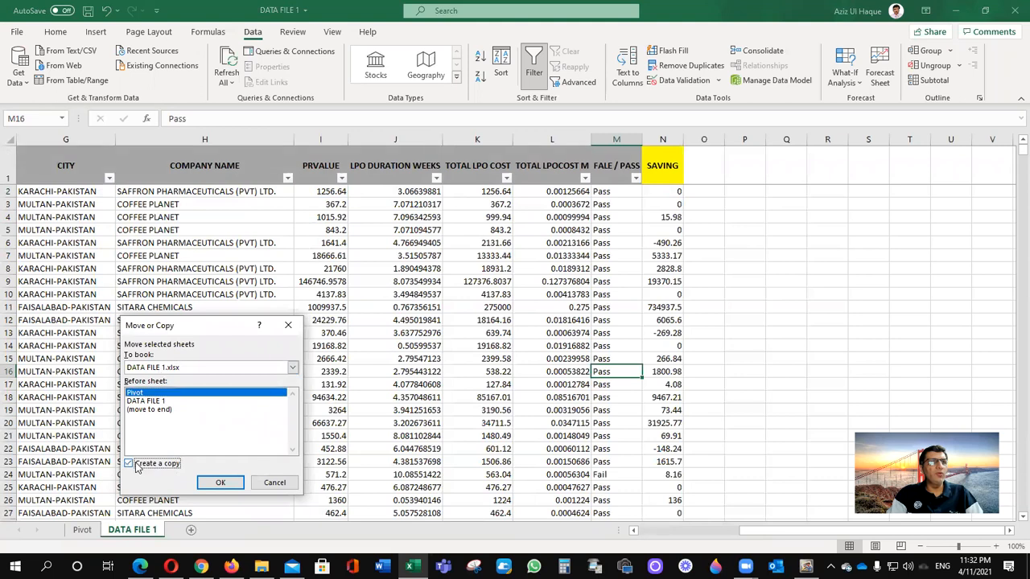
{"action": "left_click", "coordinate": [165, 410]}
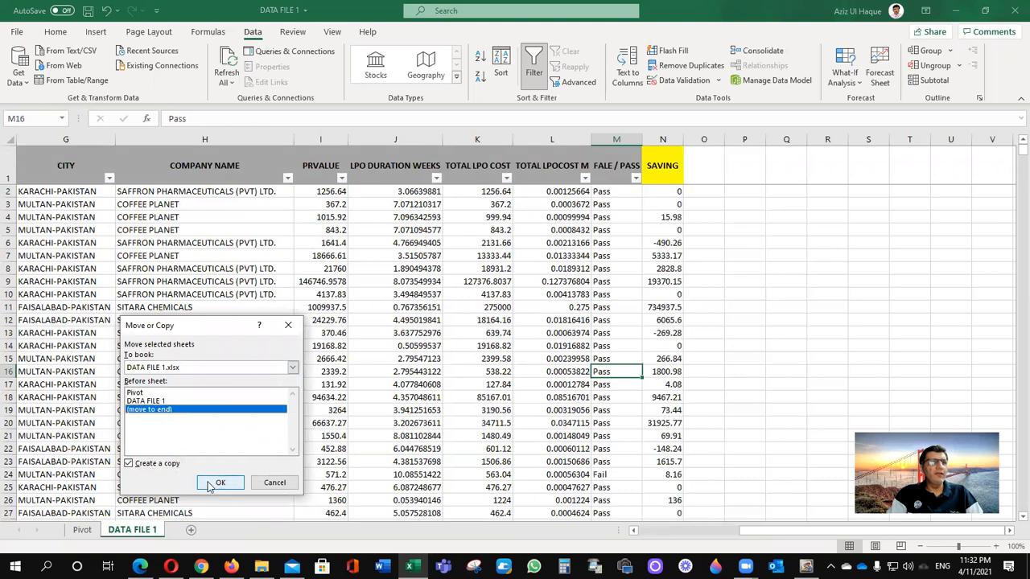
{"action": "left_click", "coordinate": [210, 482]}
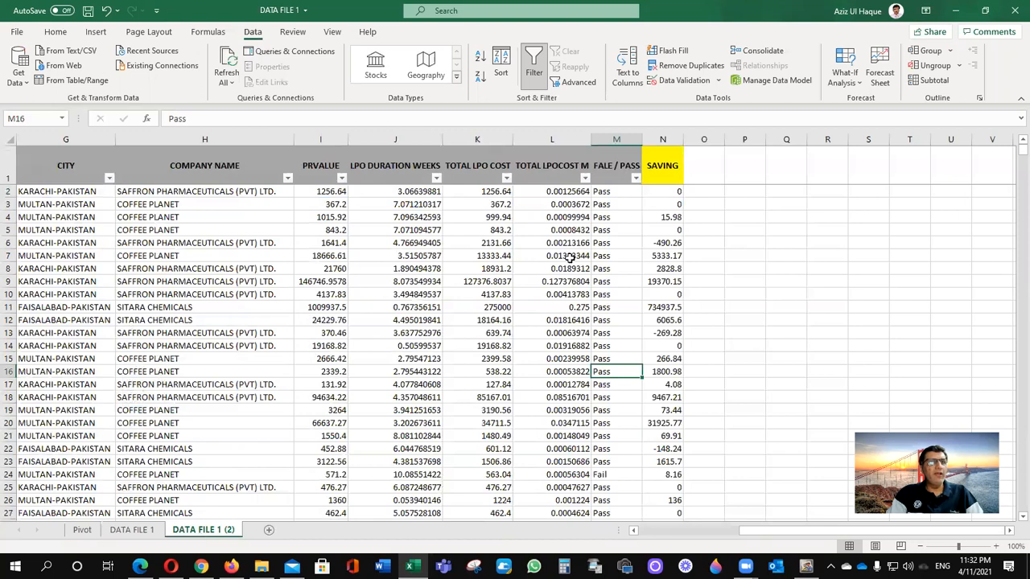
Delete the SAVING column N from the DATA FILE 1 (2) sheet.
{"action": "left_click", "coordinate": [667, 132]}
{"action": "right_click", "coordinate": [667, 133]}
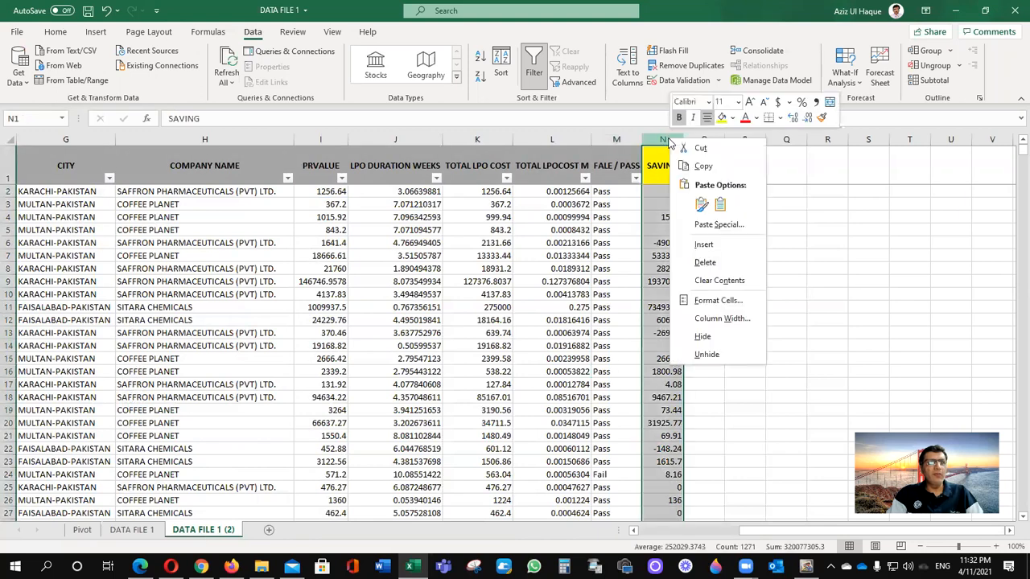
{"action": "left_click", "coordinate": [701, 262]}
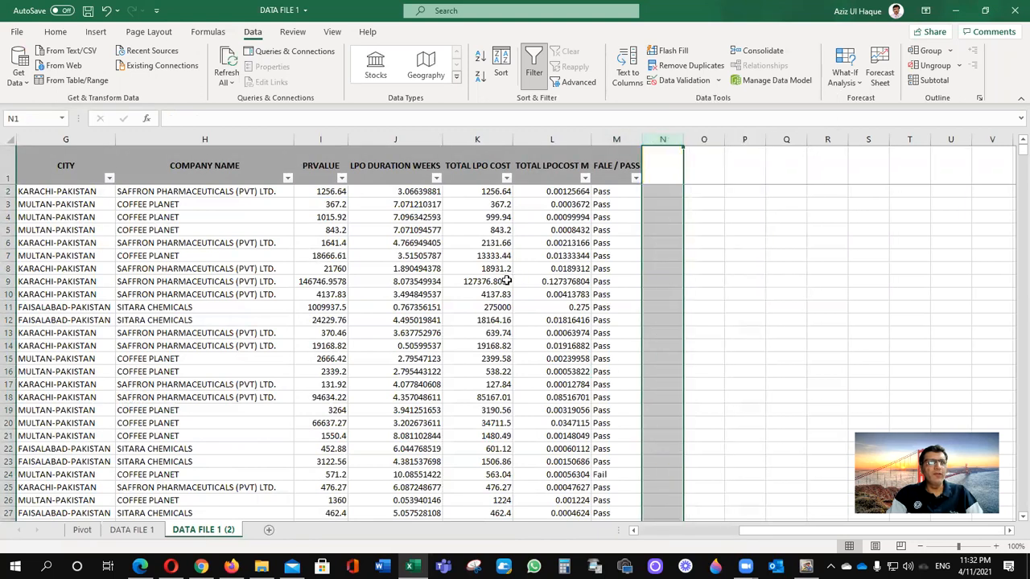
{"action": "left_click", "coordinate": [507, 281]}
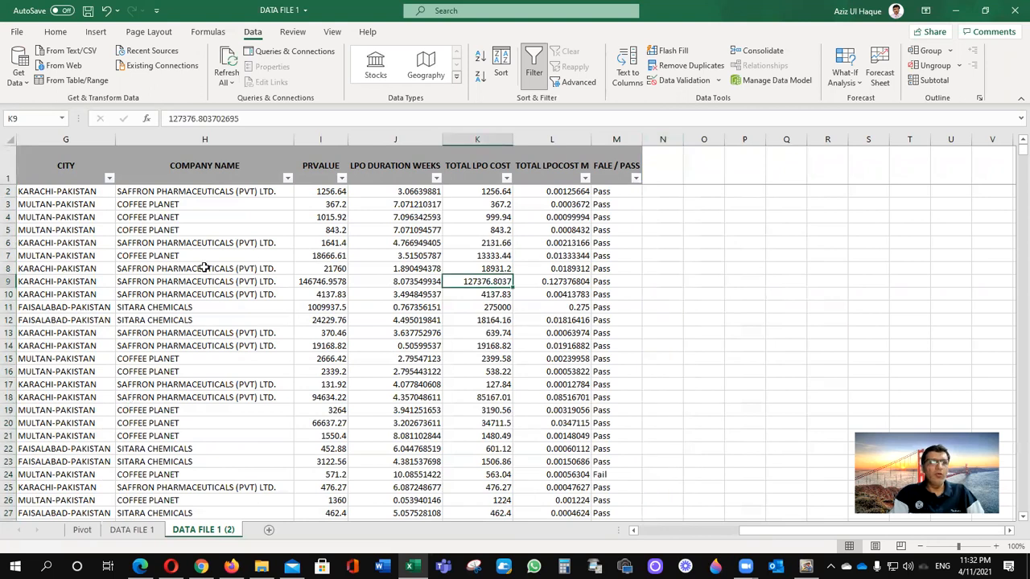
Convert the whole data range A1:M1271 on the copied sheet into a table with headers.
{"action": "key", "text": "ctrl+Home"}
{"action": "left_click", "coordinate": [205, 267]}
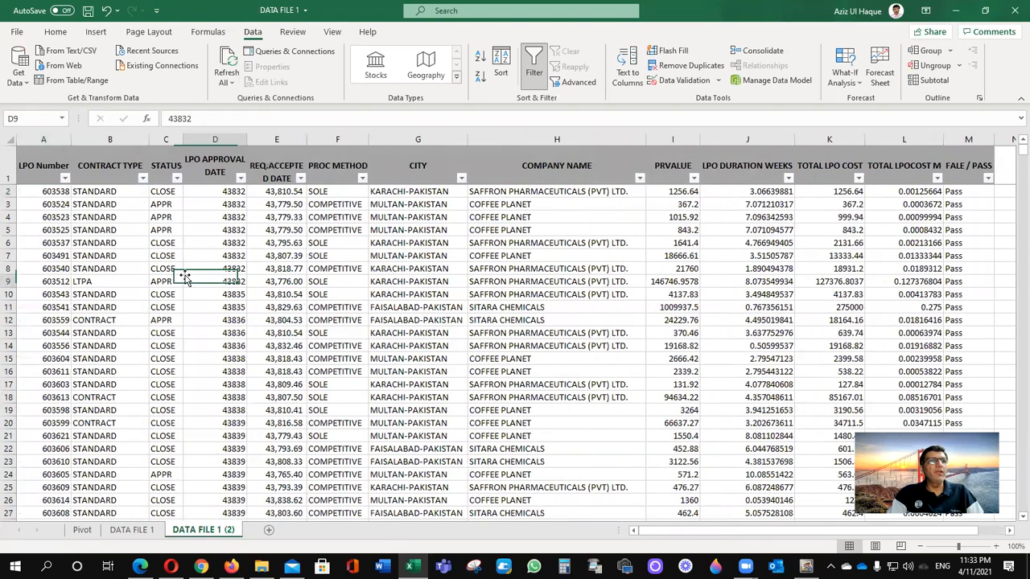
{"action": "left_click", "coordinate": [63, 170]}
{"action": "left_click_drag", "start_coordinate": [62, 170], "coordinate": [972, 177]}
{"action": "key", "text": "ctrl+shift+Down"}
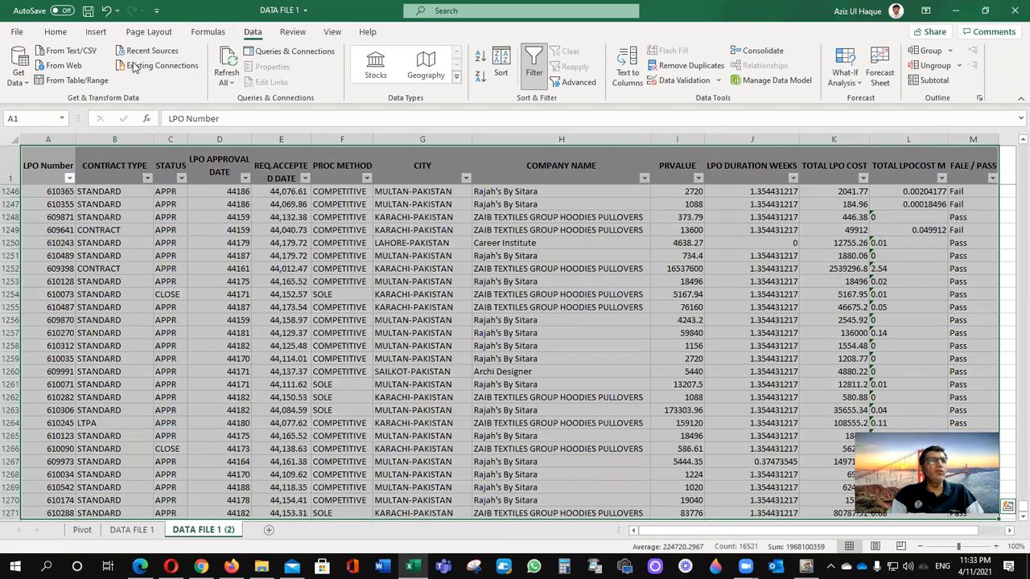
{"action": "left_click", "coordinate": [96, 32]}
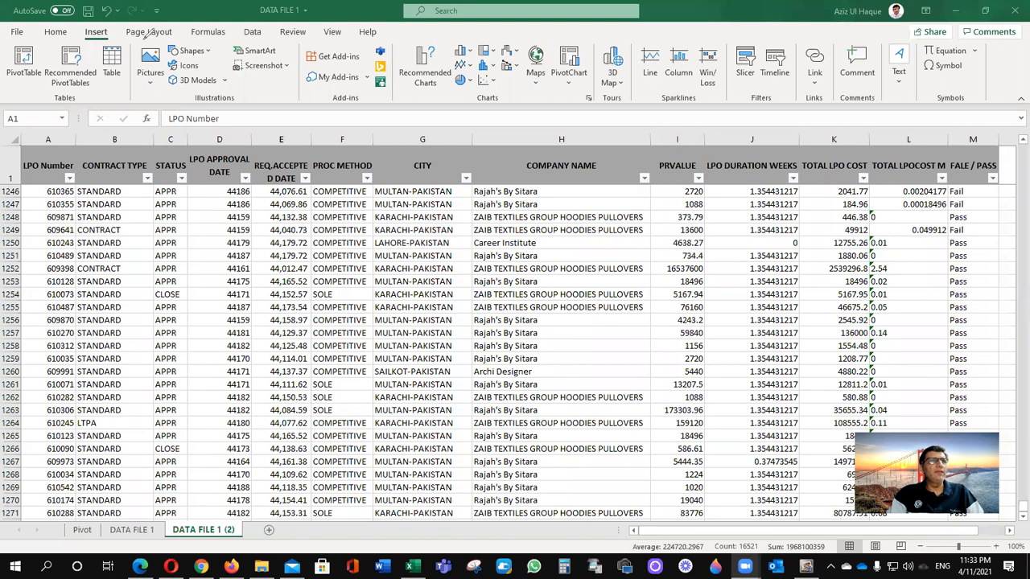
{"action": "mouse_move", "coordinate": [102, 23]}
{"action": "left_mouse_down"}
{"action": "mouse_move", "coordinate": [70, 40]}
{"action": "mouse_move", "coordinate": [139, 53]}
{"action": "mouse_move", "coordinate": [113, 14]}
{"action": "left_mouse_up"}
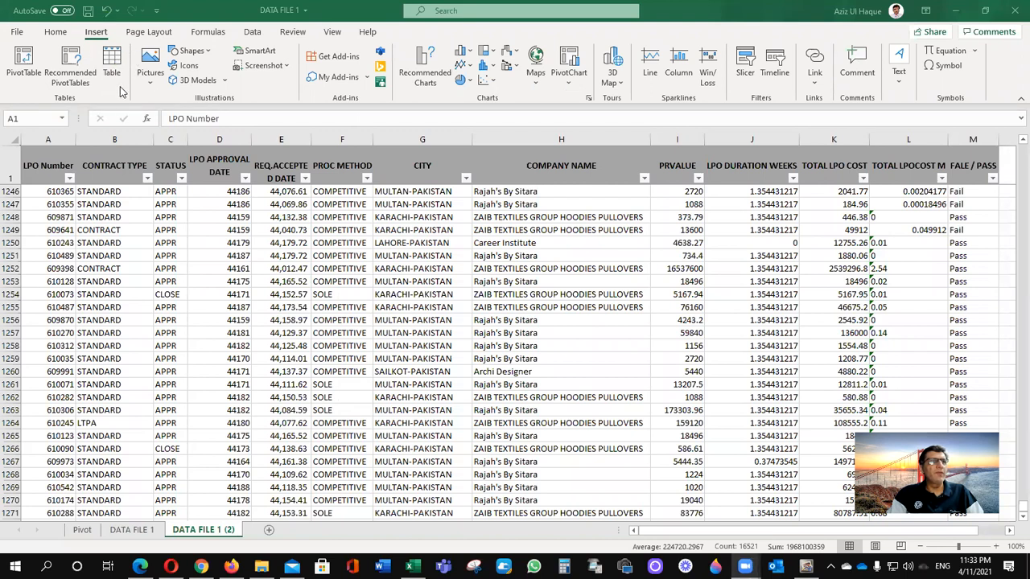
{"action": "key", "text": "ctrl+a"}
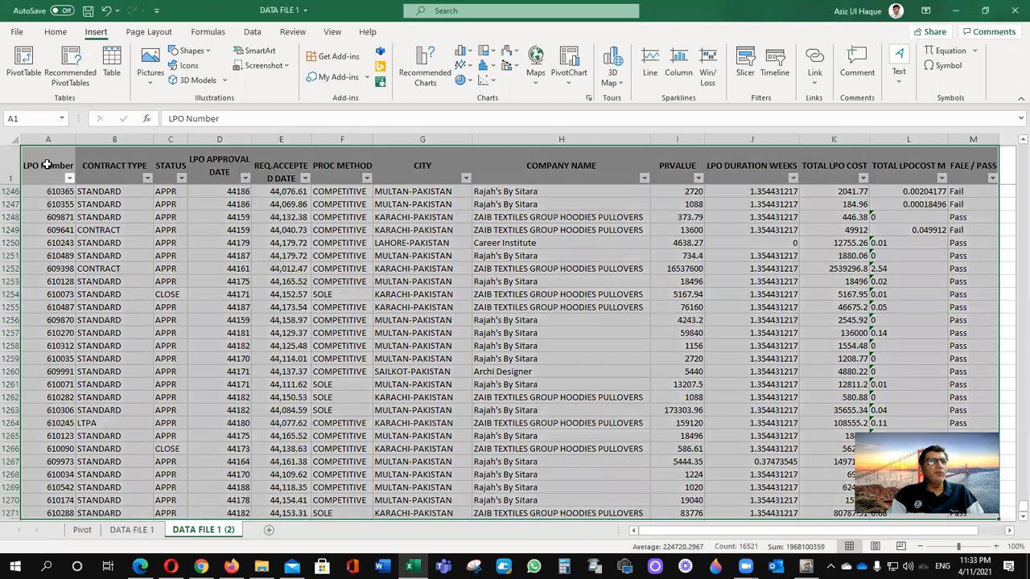
{"action": "left_click", "coordinate": [112, 64]}
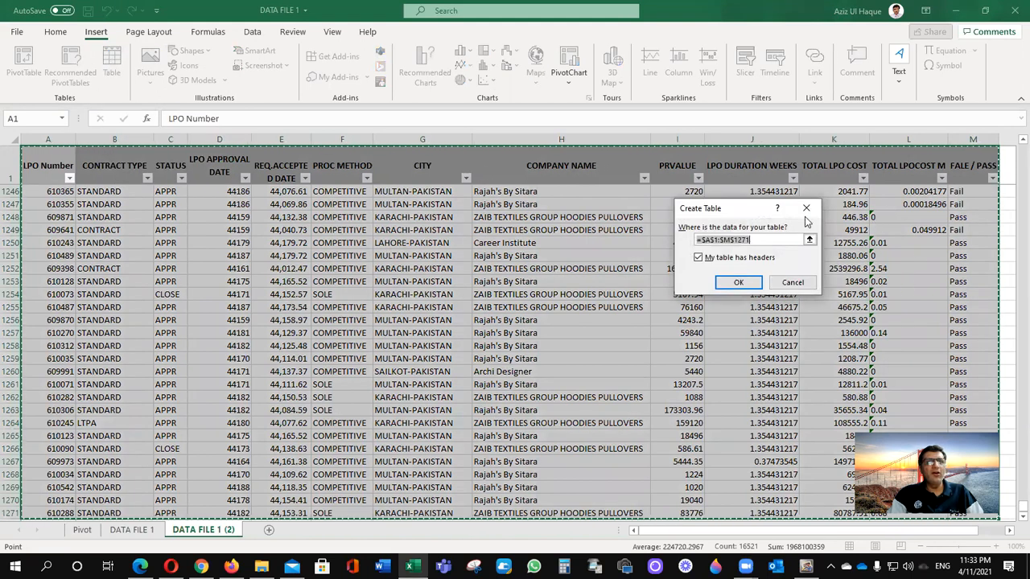
{"action": "left_click", "coordinate": [744, 284]}
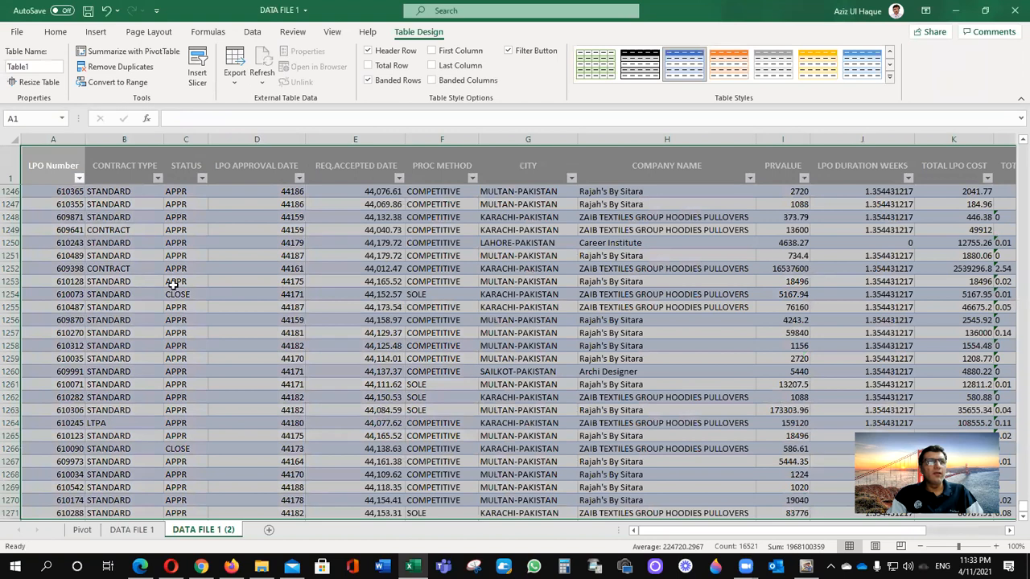
Name the new table DATAFILE1.
{"action": "left_click", "coordinate": [38, 67]}
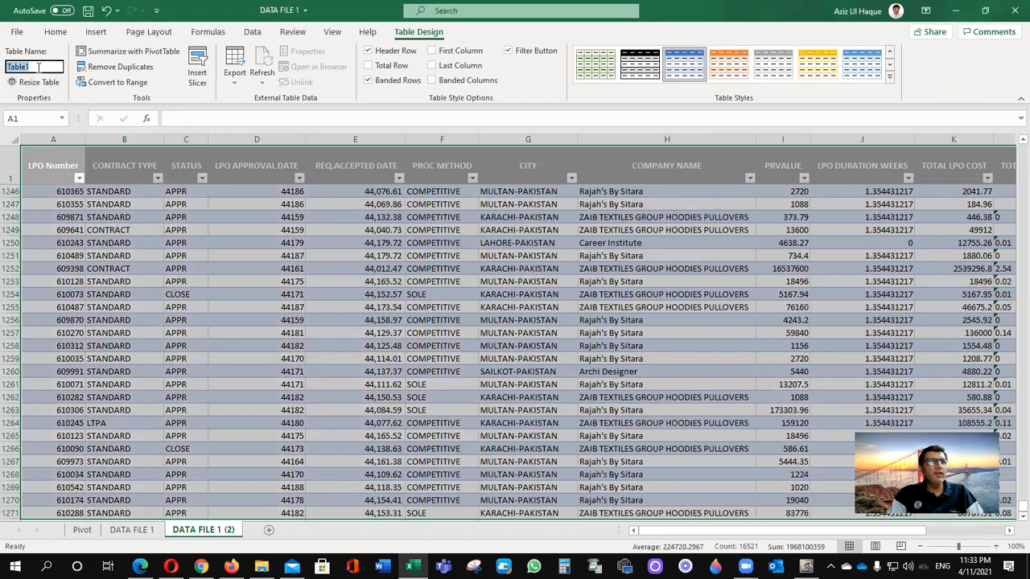
{"action": "type", "text": "DATAFILE1"}
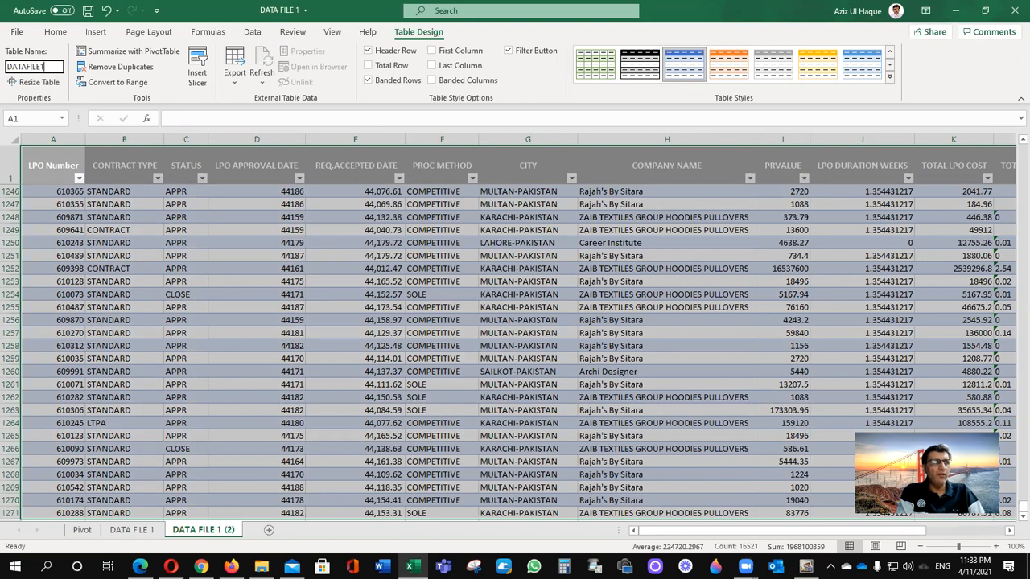
{"action": "key", "text": "Return"}
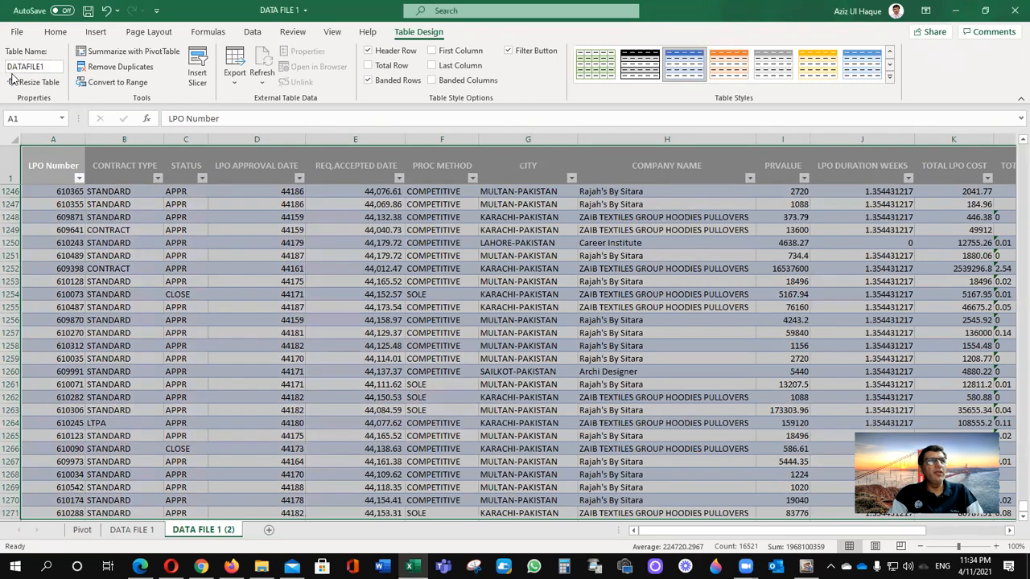
{"action": "left_click", "coordinate": [224, 219]}
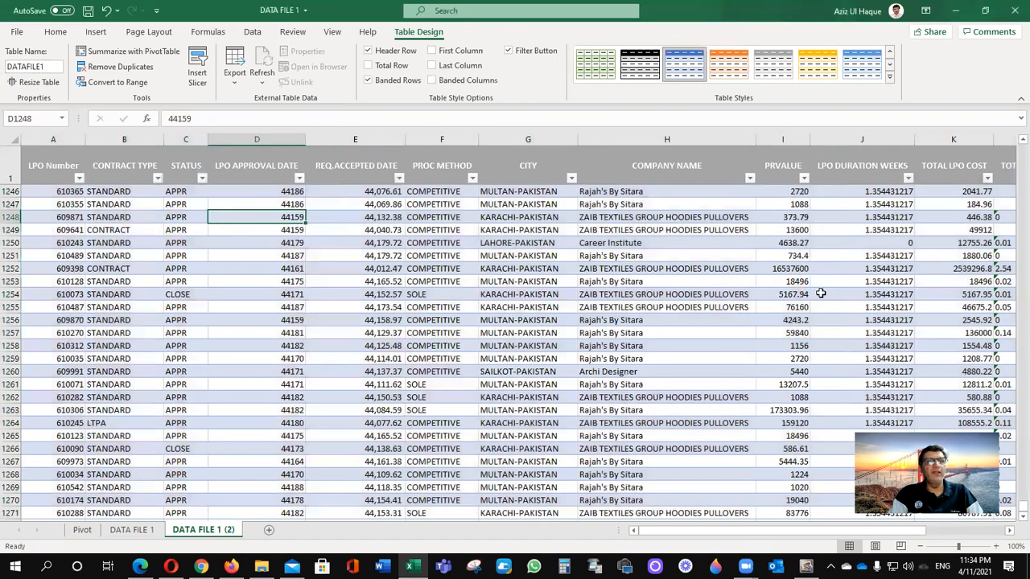
{"action": "left_click", "coordinate": [794, 253]}
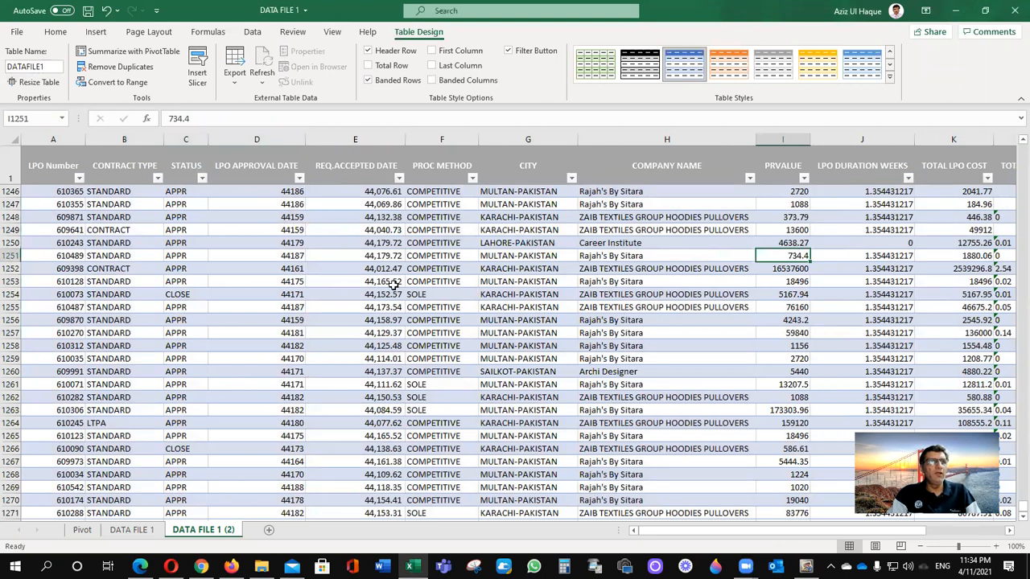
Create a PivotTable from the DATAFILE1 table on a new worksheet.
{"action": "left_click", "coordinate": [96, 31]}
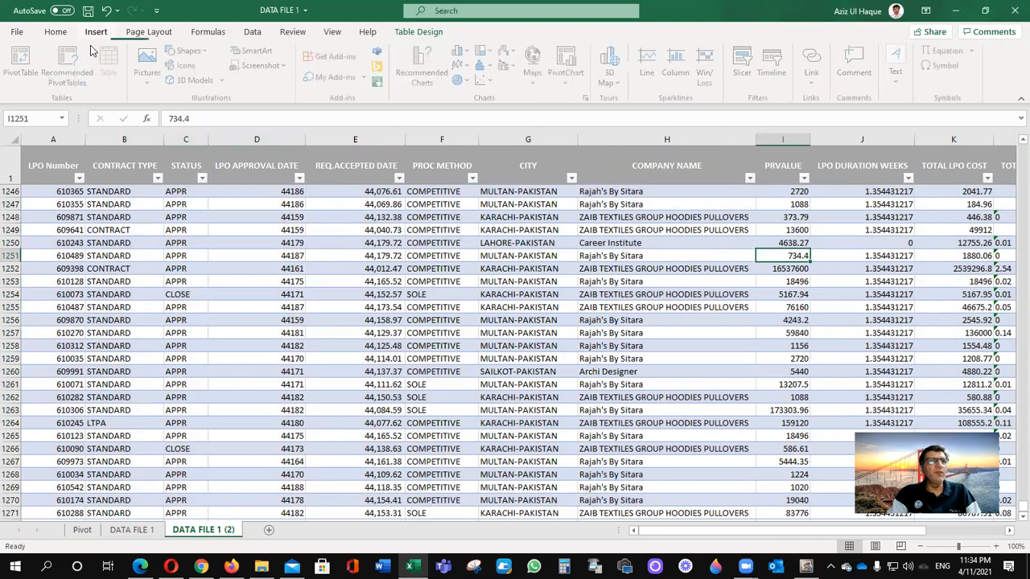
{"action": "left_click", "coordinate": [24, 64]}
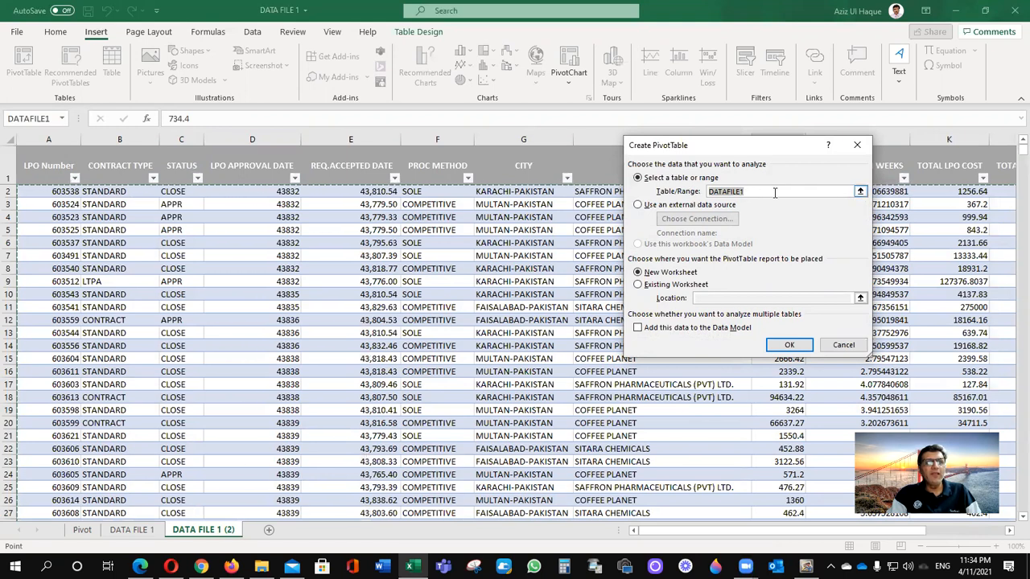
{"action": "left_click", "coordinate": [791, 345]}
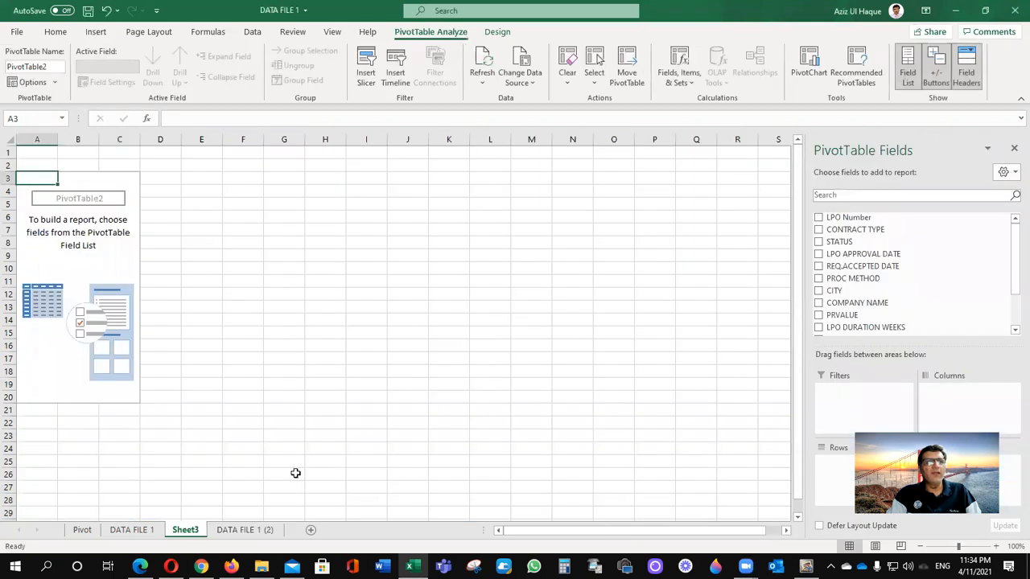
Rename the new pivot sheet as PIVOT 2, all in capitals.
{"action": "double_click", "coordinate": [187, 529]}
{"action": "type", "text": "pIVOT 2"}
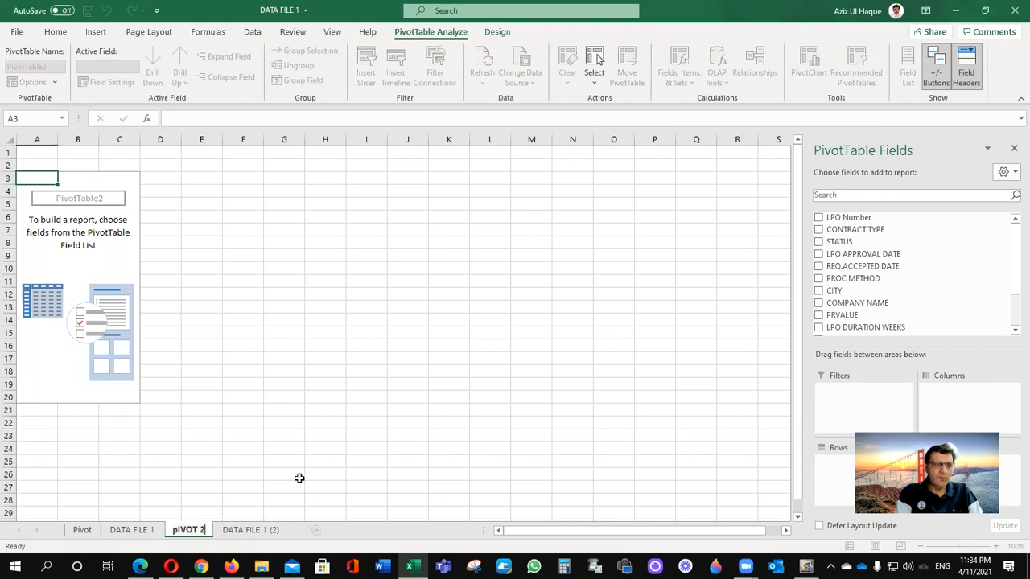
{"action": "key", "text": "Return"}
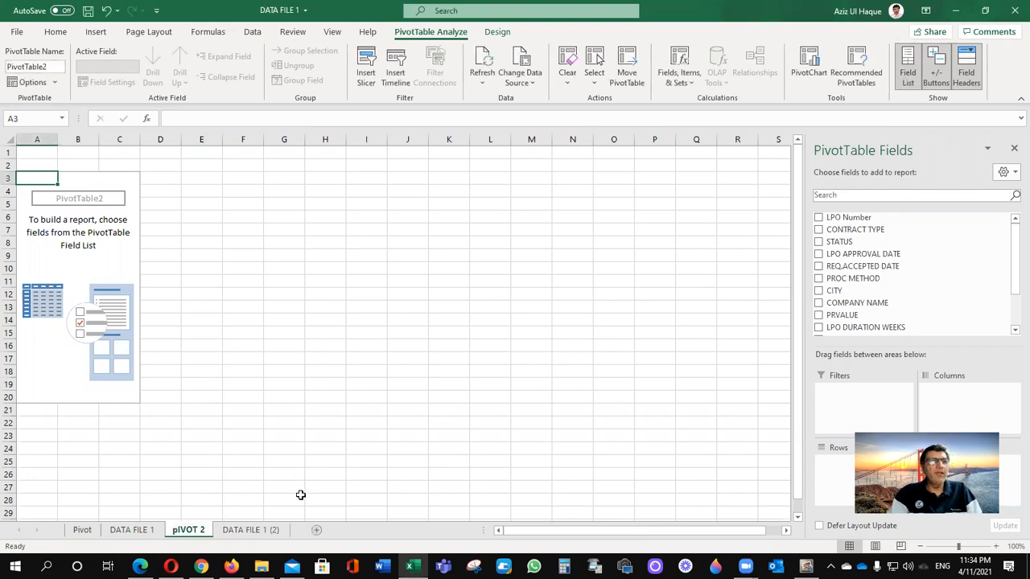
{"action": "double_click", "coordinate": [174, 531]}
{"action": "left_click", "coordinate": [174, 531]}
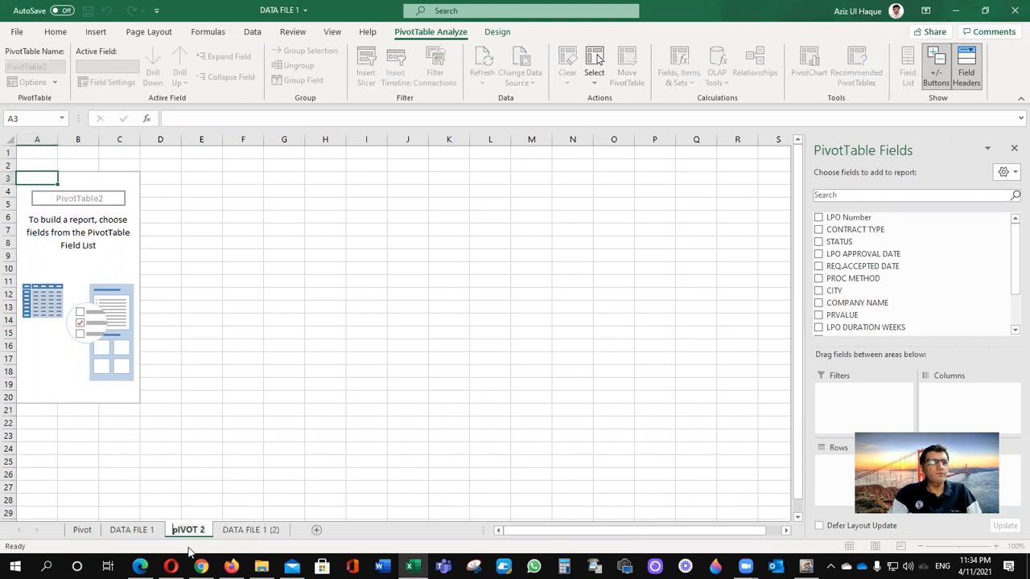
{"action": "key", "text": "Delete"}
{"action": "type", "text": "P"}
{"action": "key", "text": "Return"}
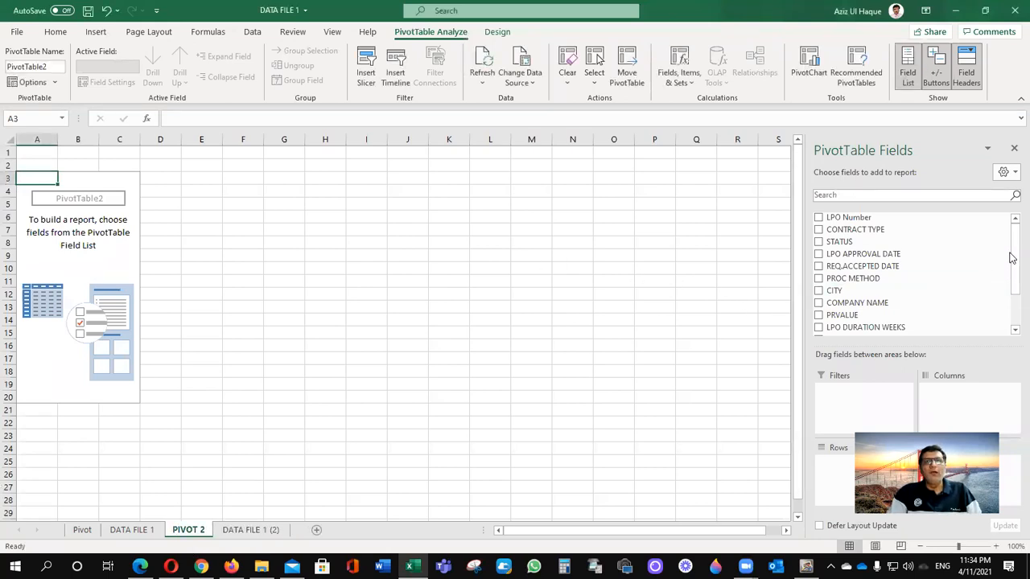
Add CITY and COMPANY NAME as pivot rows and place TOTAL LPO COST in the values twice.
{"action": "left_click_drag", "start_coordinate": [1011, 250], "coordinate": [1009, 271]}
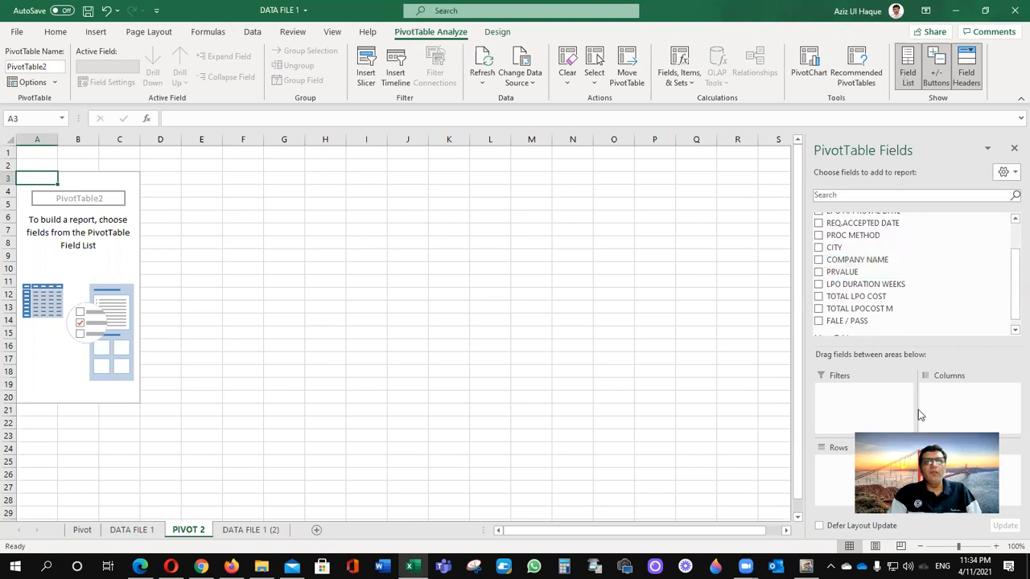
{"action": "left_click", "coordinate": [818, 247]}
{"action": "left_click", "coordinate": [818, 260]}
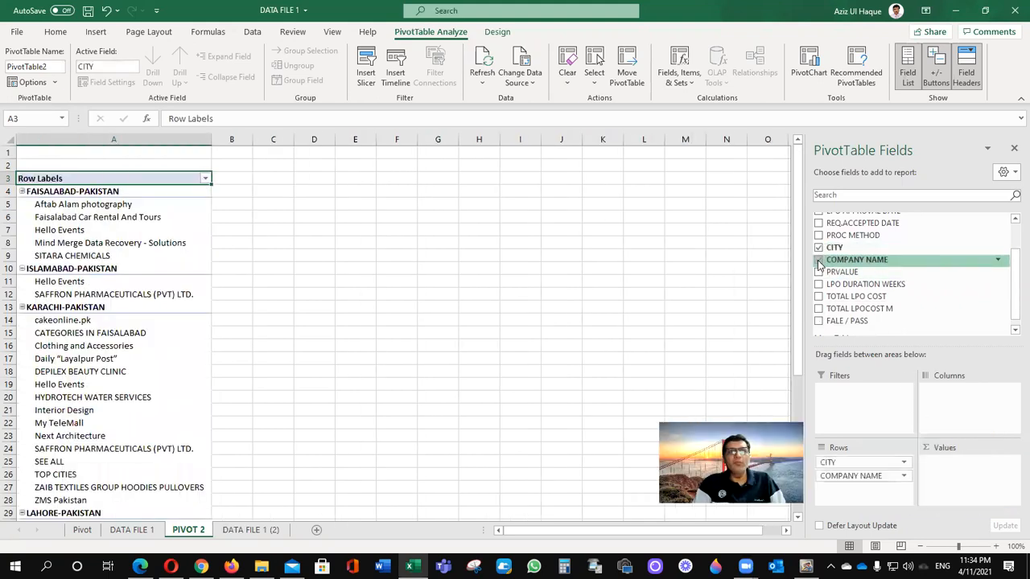
{"action": "left_click_drag", "start_coordinate": [833, 300], "coordinate": [937, 464]}
{"action": "left_click_drag", "start_coordinate": [859, 297], "coordinate": [949, 487]}
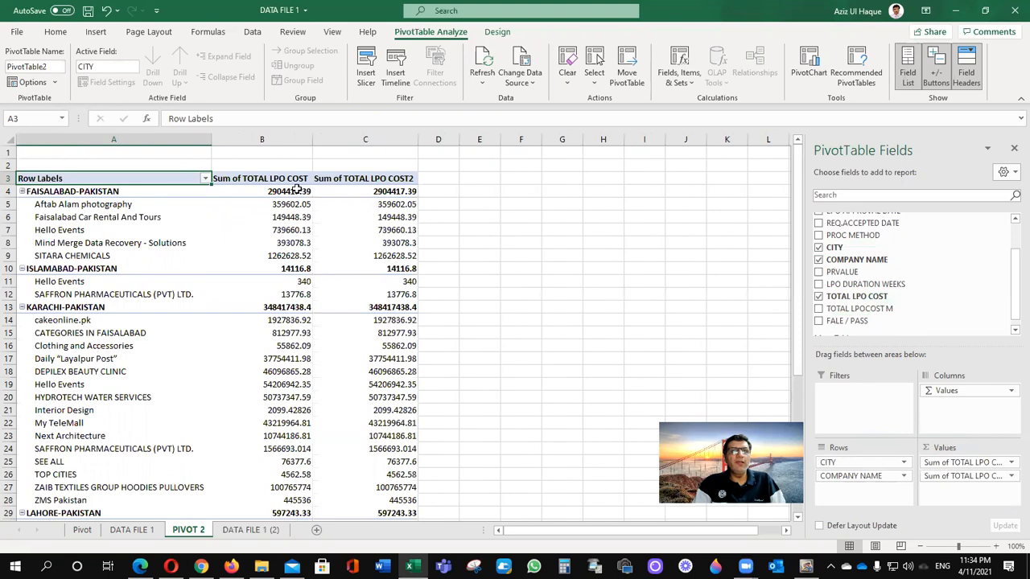
Summarize the first TOTAL LPO COST value column by Count.
{"action": "double_click", "coordinate": [277, 178]}
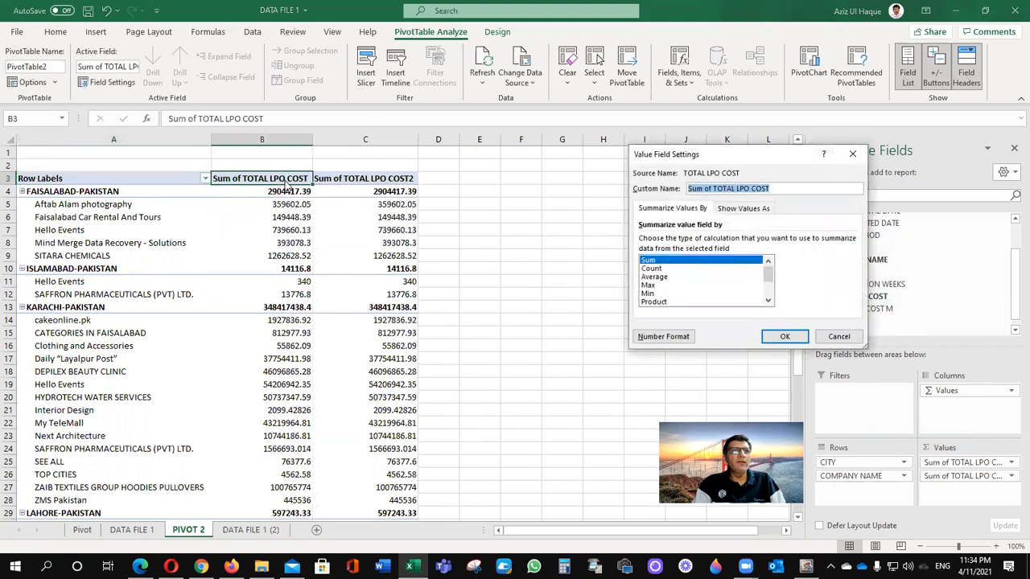
{"action": "left_click", "coordinate": [664, 268]}
{"action": "left_click", "coordinate": [784, 337]}
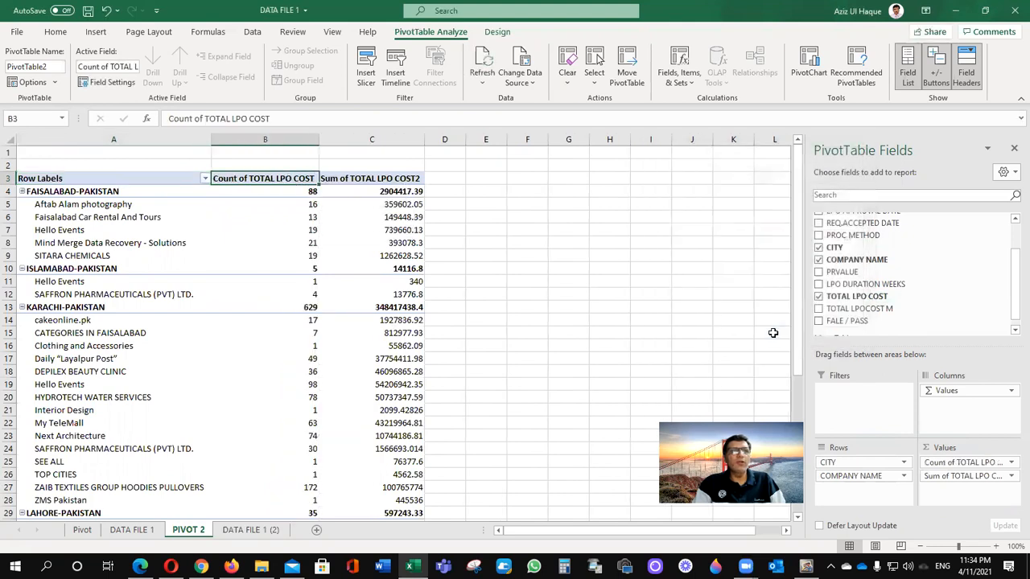
{"action": "left_click", "coordinate": [241, 230]}
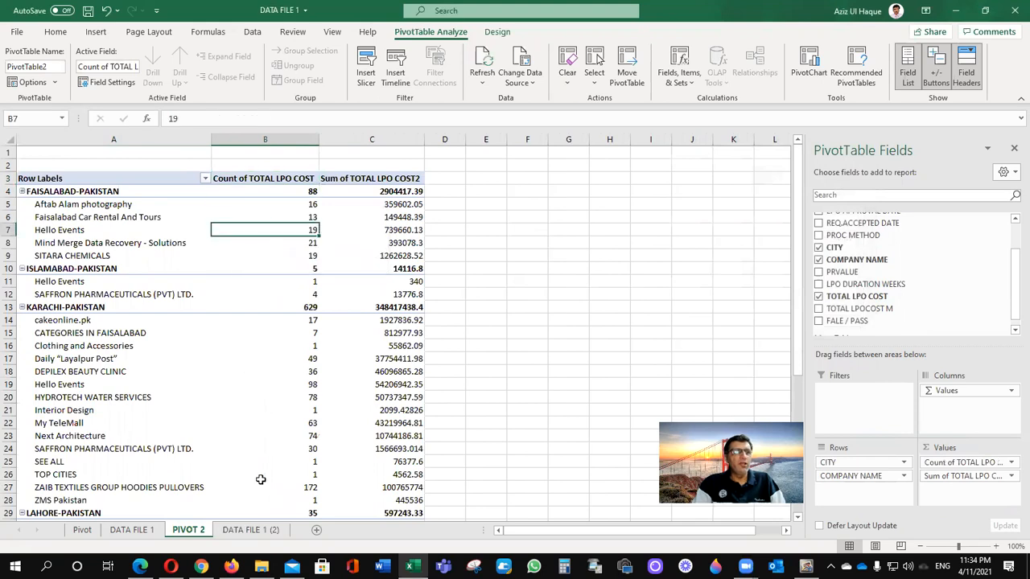
Extend the DATAFILE1 table on the DATA FILE 1 (2) sheet with a SAVINGS column headed in N1.
{"action": "left_click", "coordinate": [243, 529]}
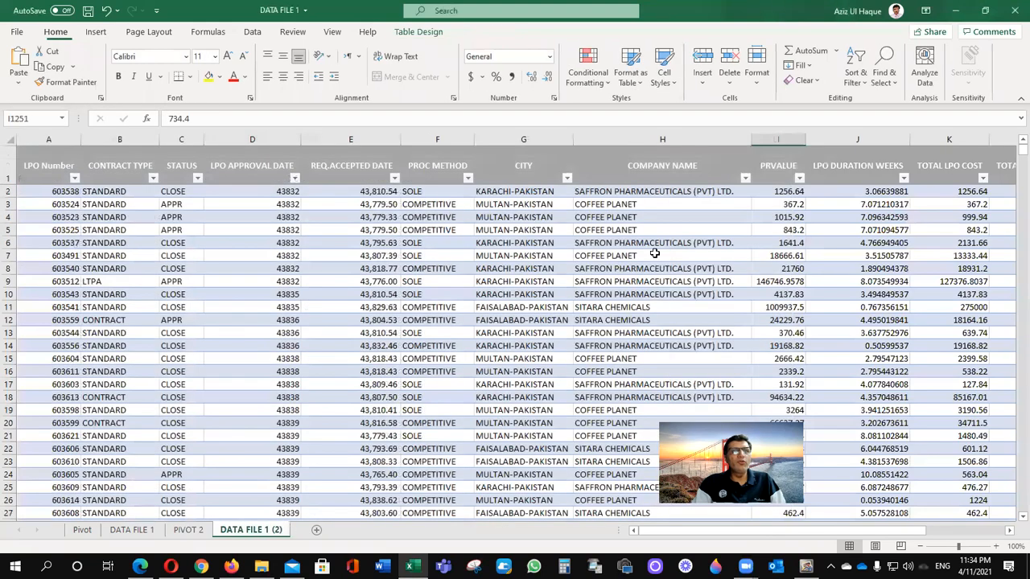
{"action": "left_click", "coordinate": [852, 156]}
{"action": "key", "text": "Right"}
{"action": "key", "text": "Right"}
{"action": "key", "text": "Right"}
{"action": "key", "text": "Right"}
{"action": "key", "text": "Right"}
{"action": "key", "text": "Right"}
{"action": "left_click", "coordinate": [887, 172]}
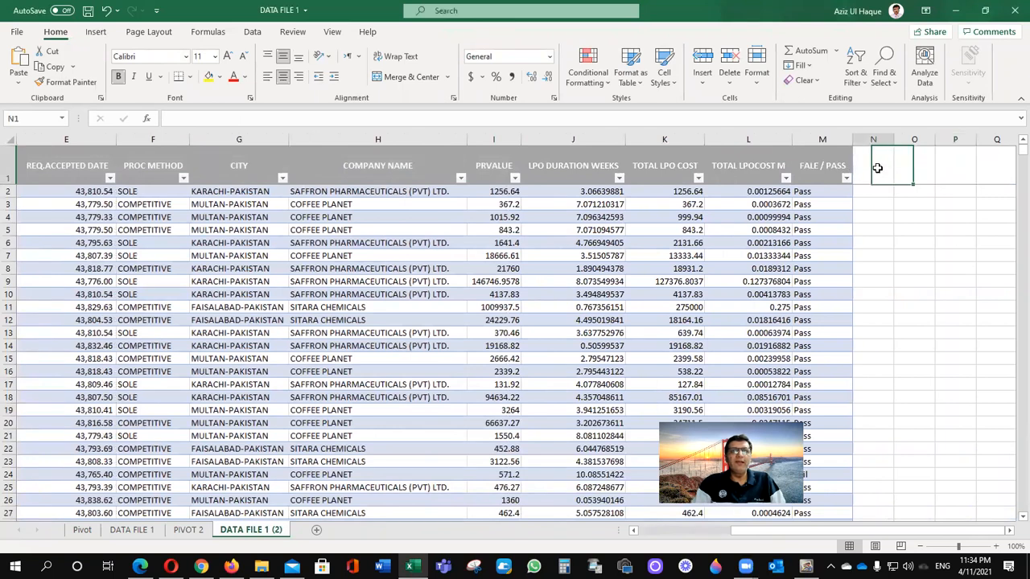
{"action": "type", "text": "SAVINGS"}
{"action": "key", "text": "Return"}
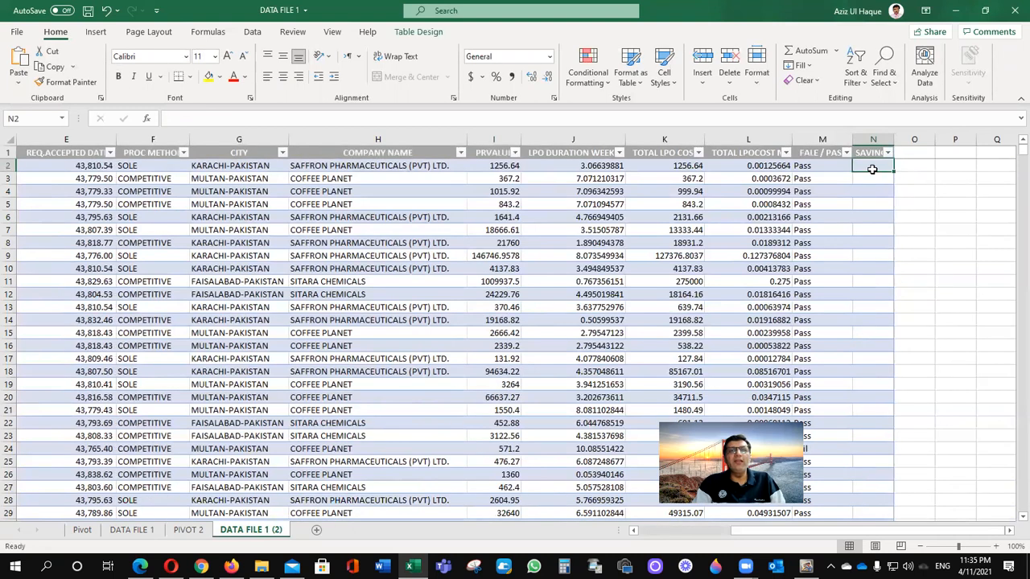
Fill the SAVINGS column with a formula subtracting TOTAL LPO COST from PRVALUE, starting in N2.
{"action": "left_click", "coordinate": [869, 186]}
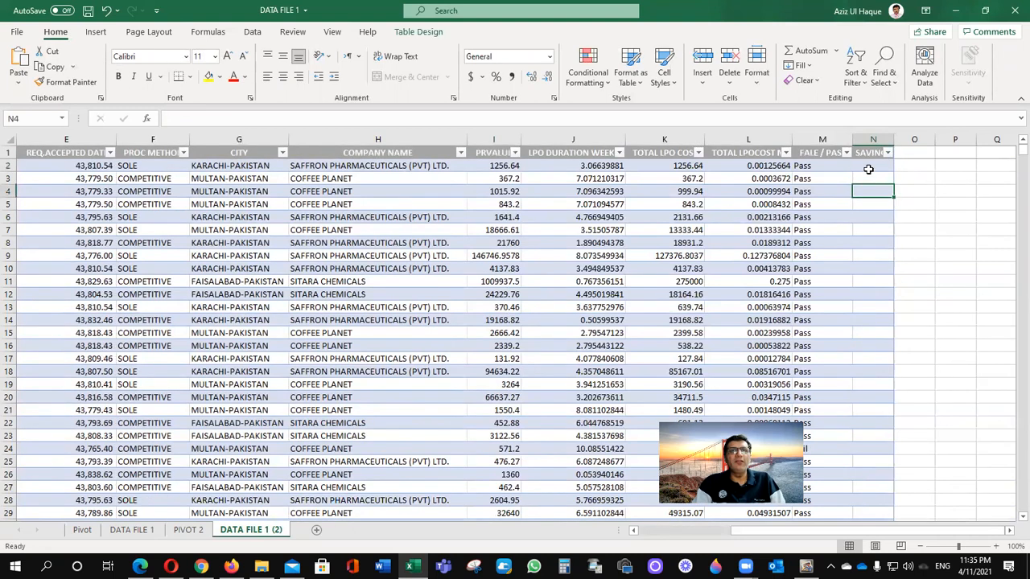
{"action": "left_click", "coordinate": [869, 167]}
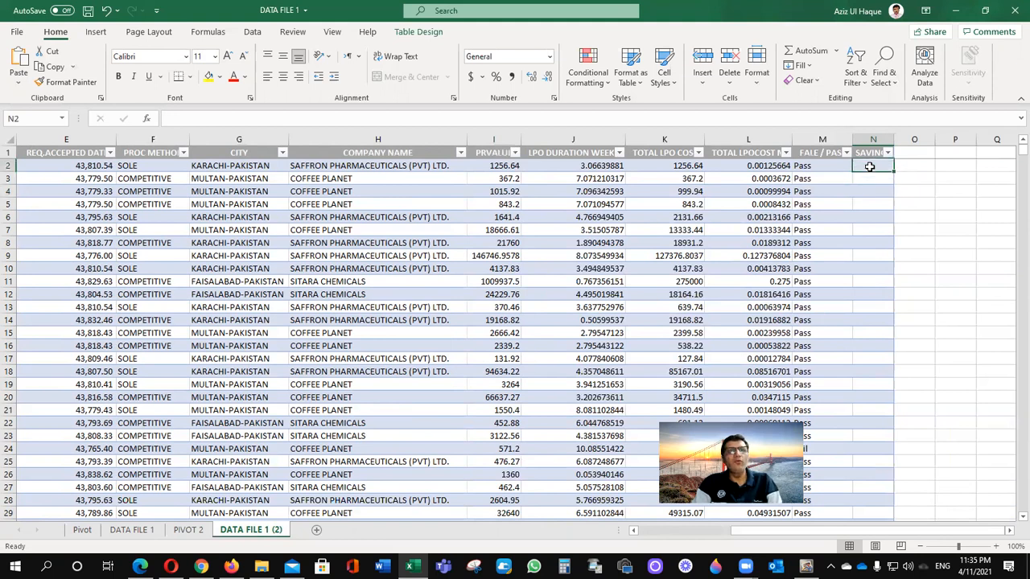
{"action": "type", "text": "="}
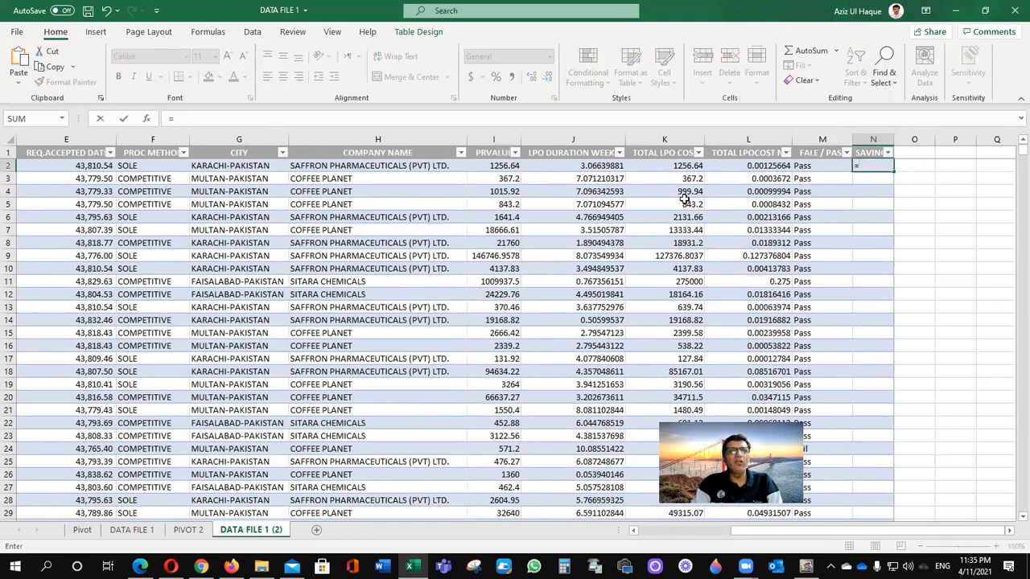
{"action": "left_click", "coordinate": [496, 166]}
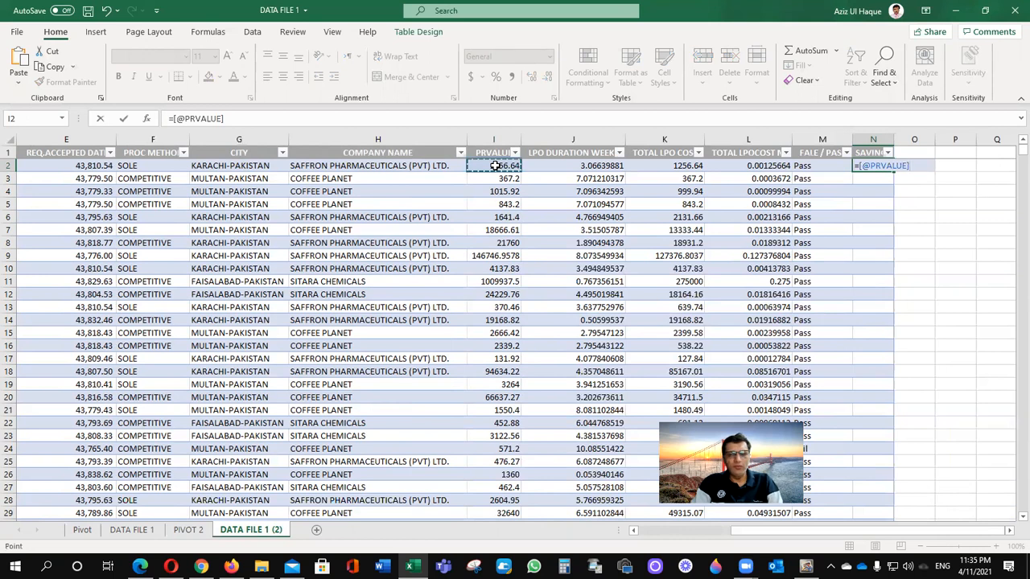
{"action": "type", "text": "-"}
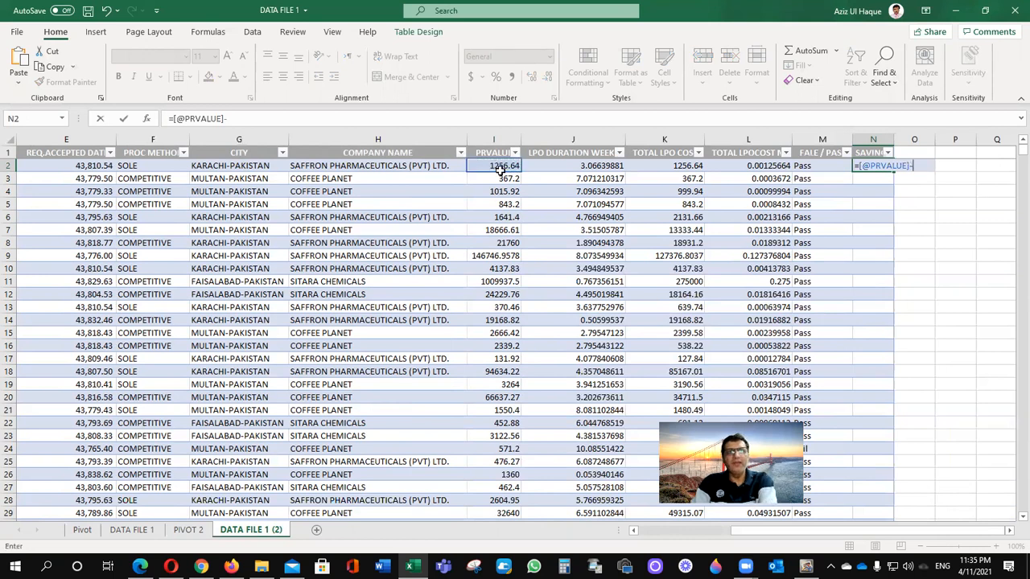
{"action": "left_click", "coordinate": [672, 165]}
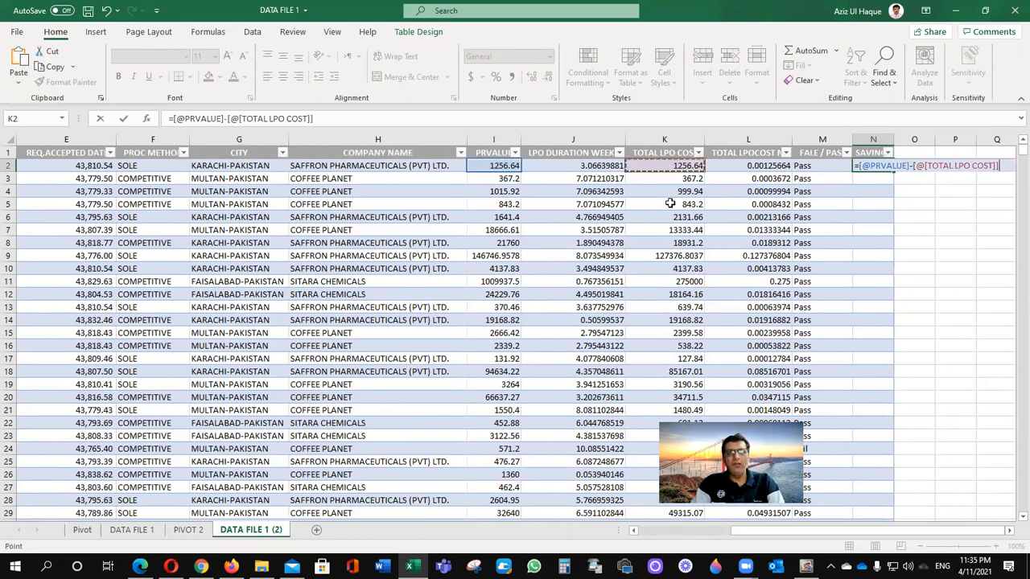
{"action": "key", "text": "Return"}
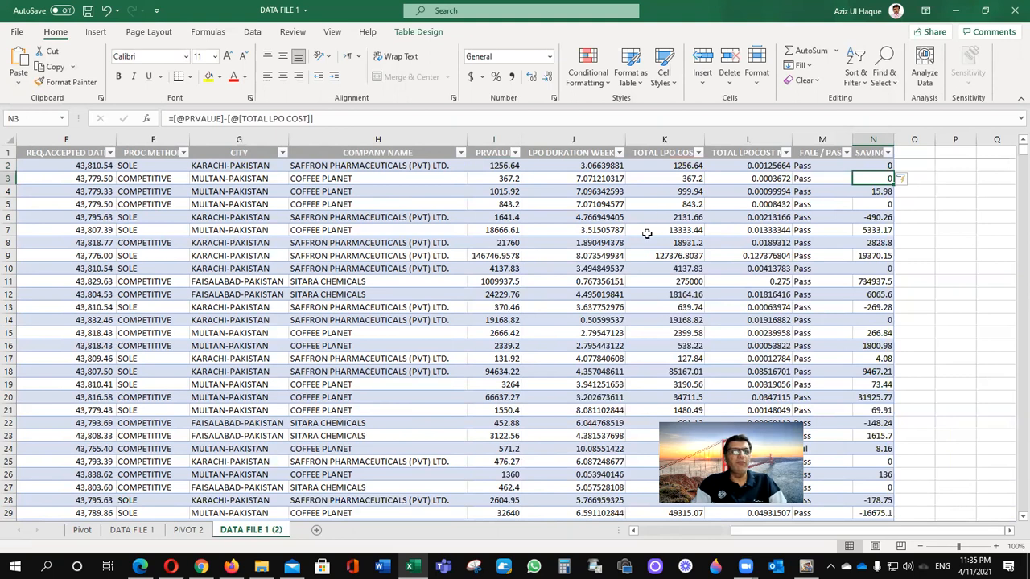
{"action": "left_click", "coordinate": [645, 233]}
Refresh the PivotTable on the PIVOT 2 sheet and add the SAVINGS field to its values.
{"action": "left_click", "coordinate": [188, 530]}
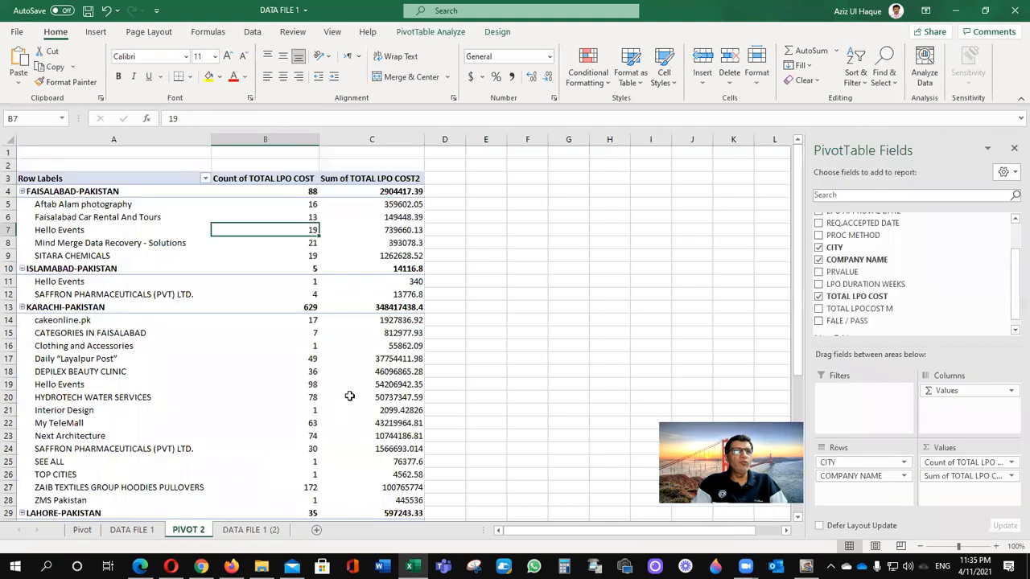
{"action": "left_click", "coordinate": [252, 33]}
{"action": "left_click_drag", "start_coordinate": [1011, 285], "coordinate": [1011, 296]}
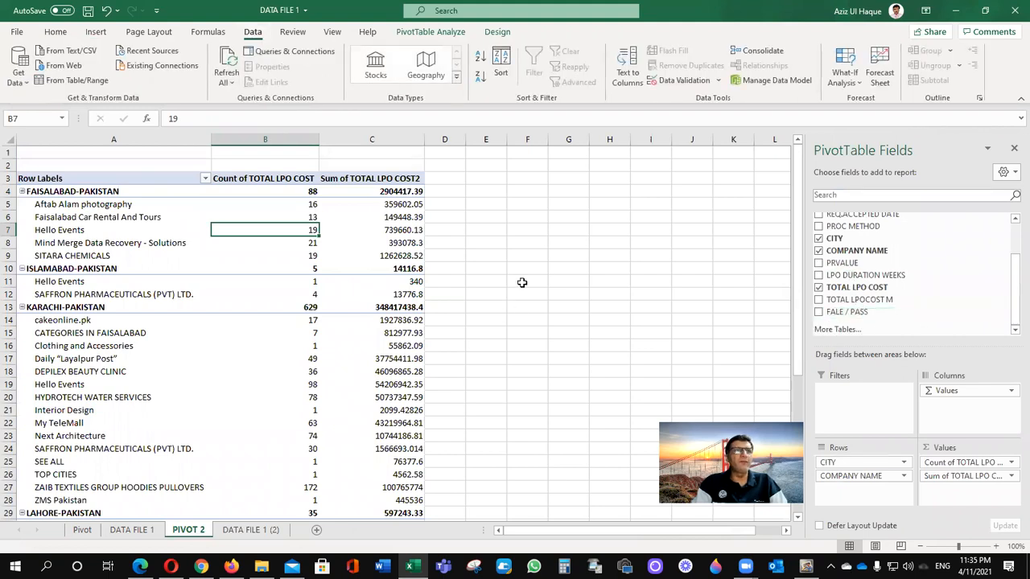
{"action": "left_click", "coordinate": [226, 61]}
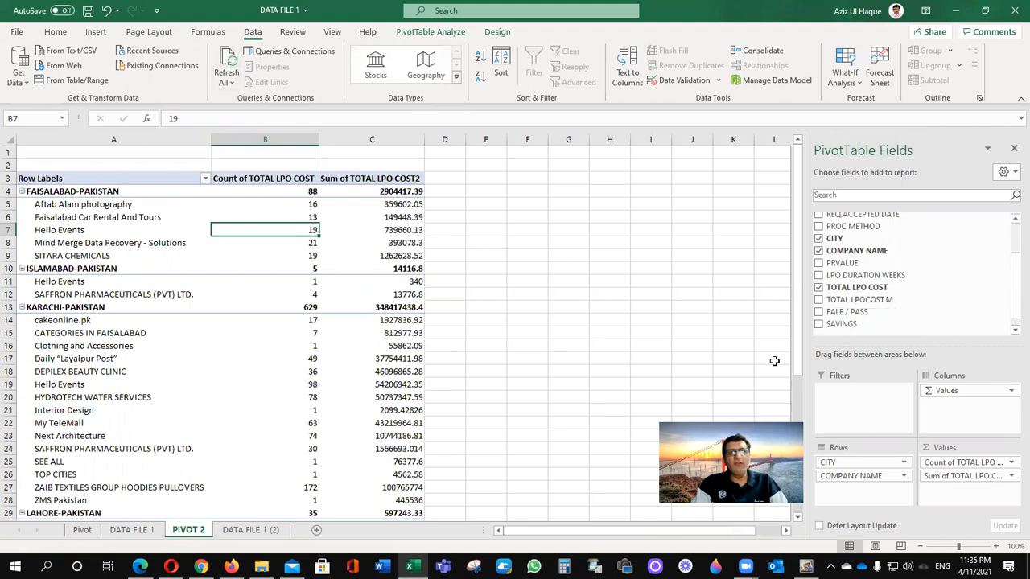
{"action": "left_click_drag", "start_coordinate": [845, 327], "coordinate": [851, 330]}
{"action": "left_click", "coordinate": [819, 325]}
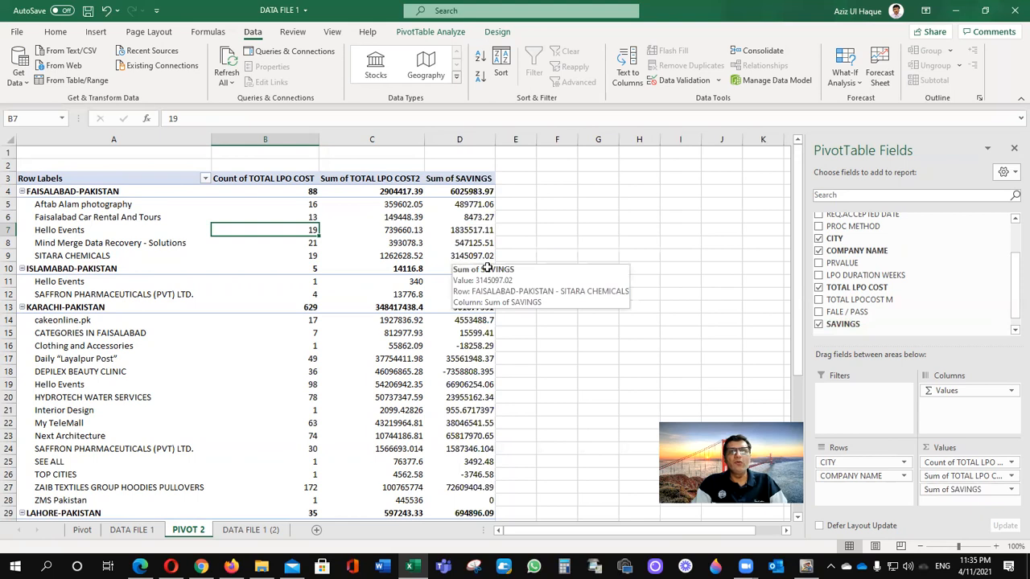
Add PRVALUE to the pivot values and place it between the count and the sum of TOTAL LPO COST.
{"action": "left_click", "coordinate": [818, 263]}
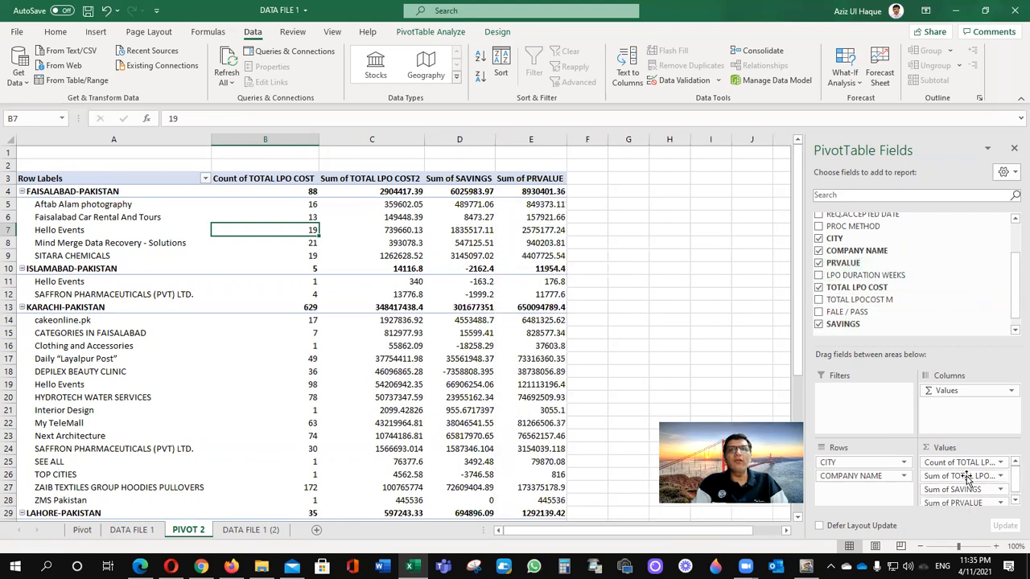
{"action": "left_click_drag", "start_coordinate": [949, 503], "coordinate": [951, 462]}
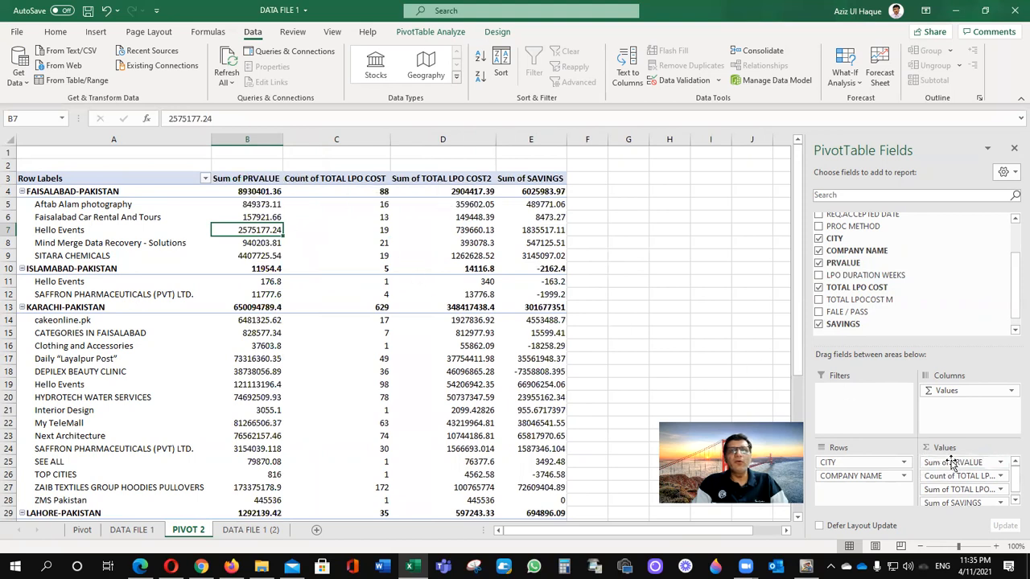
{"action": "left_click_drag", "start_coordinate": [953, 464], "coordinate": [951, 485]}
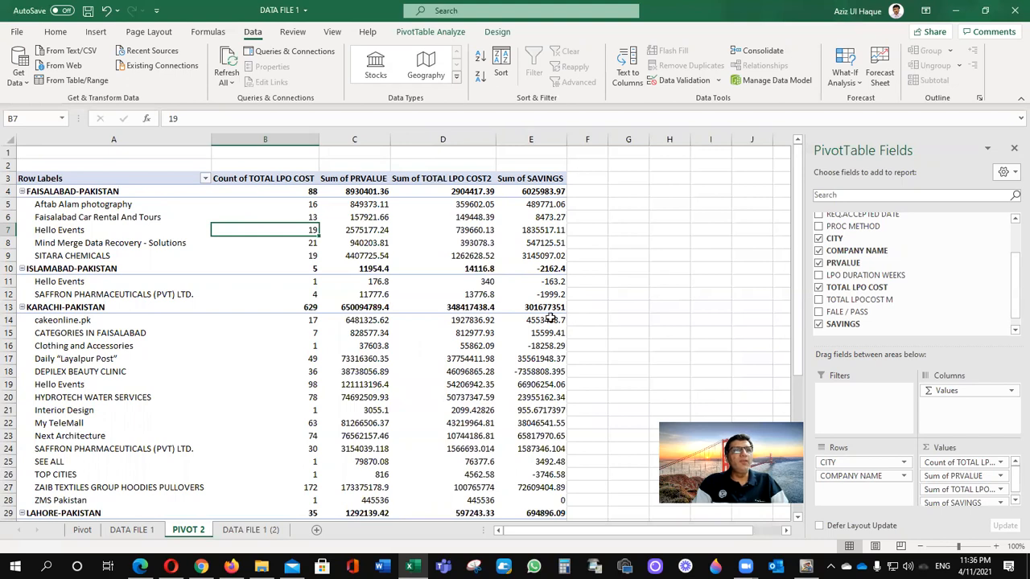
{"action": "left_click", "coordinate": [250, 529]}
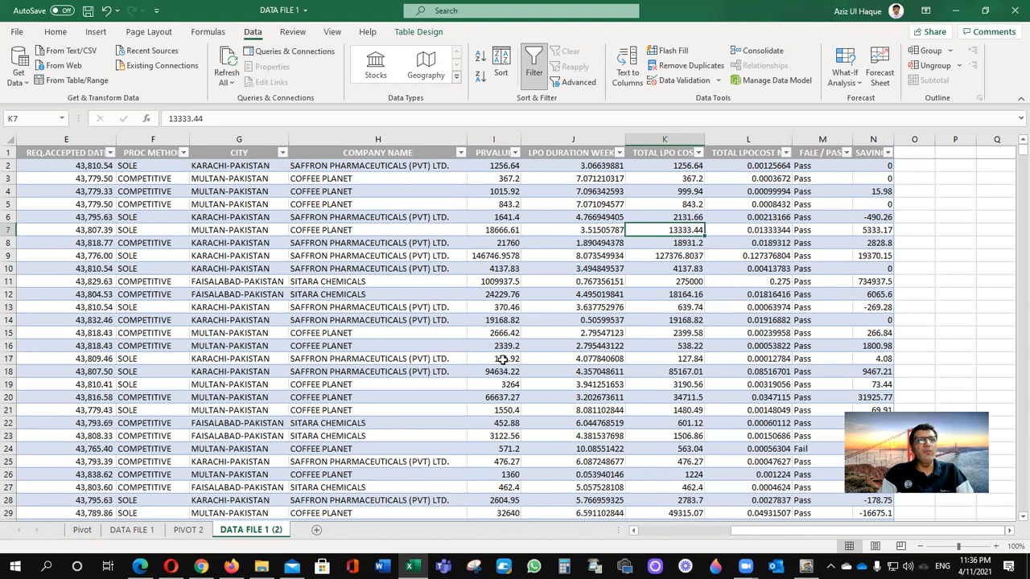
{"action": "left_click", "coordinate": [672, 271]}
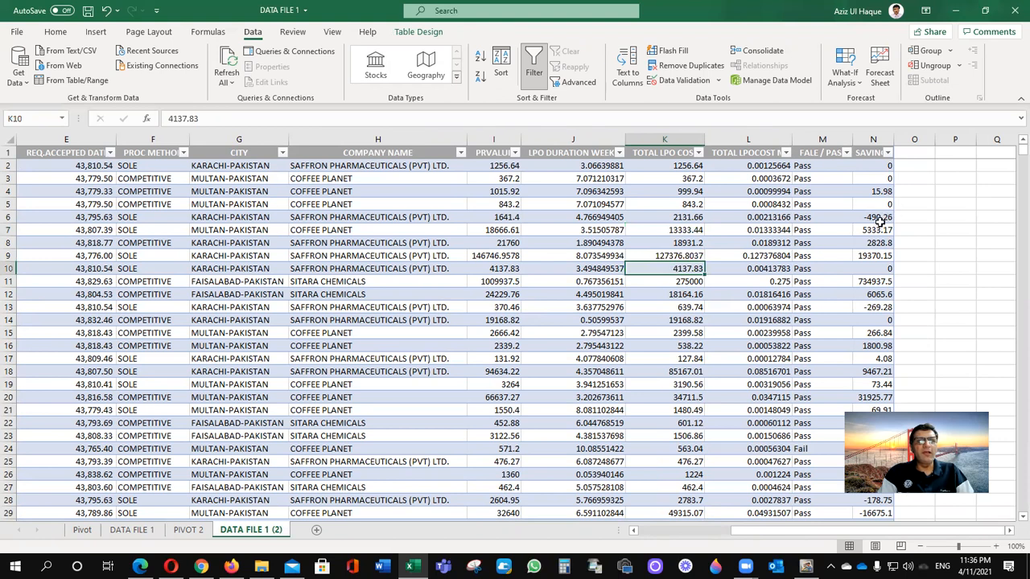
{"action": "left_click", "coordinate": [392, 268]}
{"action": "left_click", "coordinate": [188, 529]}
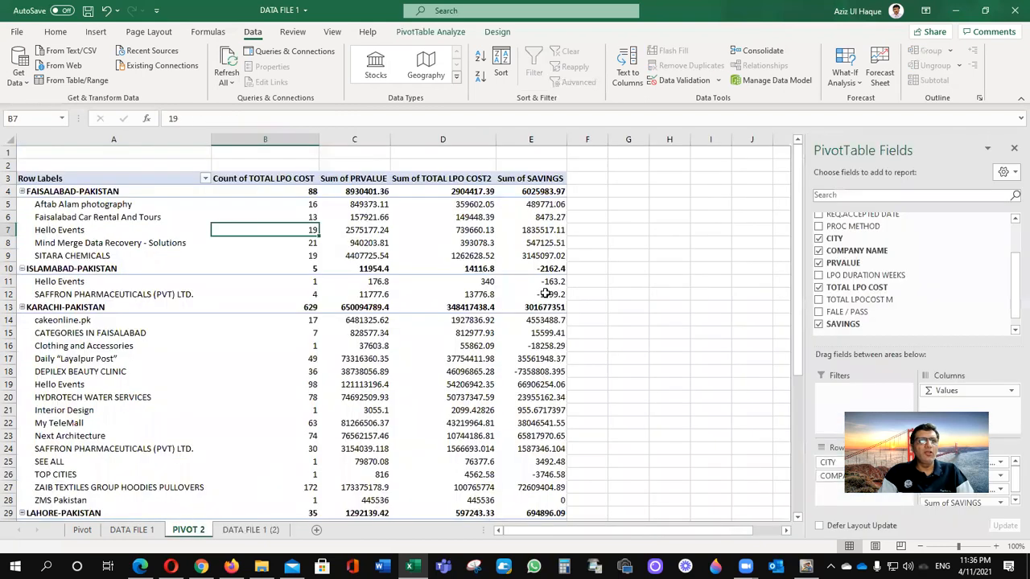
{"action": "left_click", "coordinate": [543, 178]}
{"action": "right_click", "coordinate": [543, 178]}
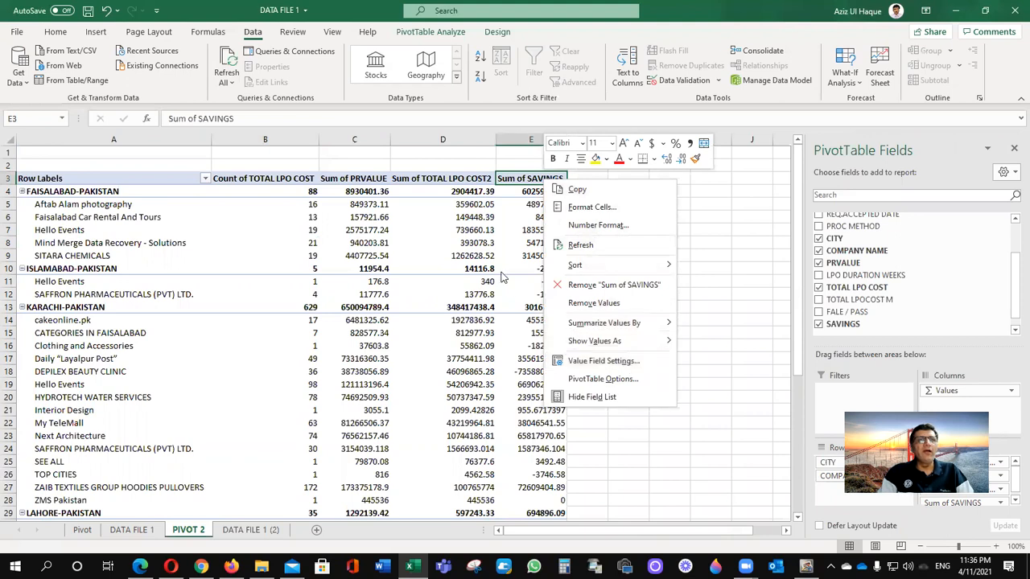
{"action": "key", "text": "Escape"}
Format the Sum of PRVALUE values as Number with 2 decimals, a 1000 separator and red negatives without a minus sign.
{"action": "left_click_drag", "start_coordinate": [358, 191], "coordinate": [348, 512]}
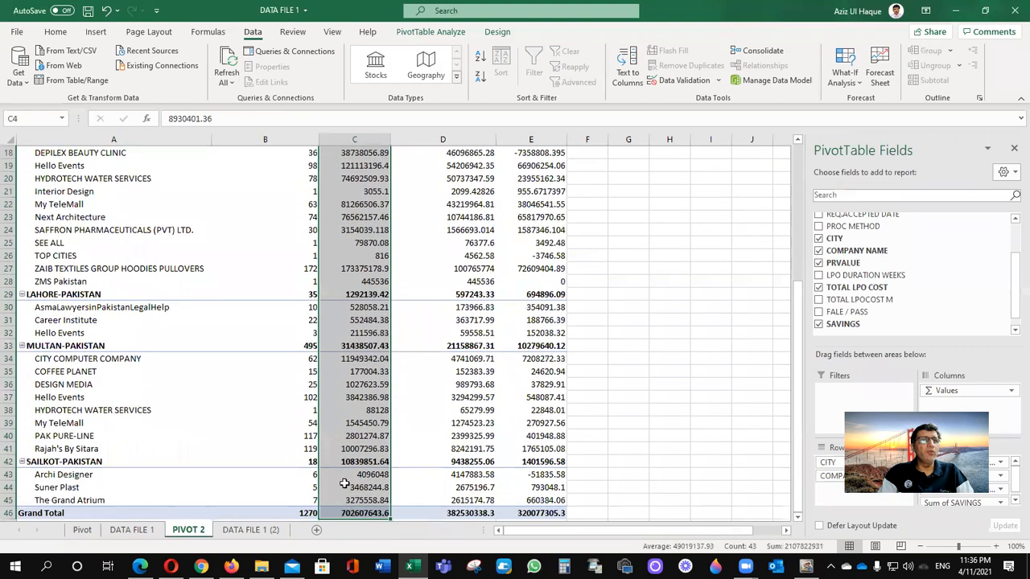
{"action": "right_click", "coordinate": [368, 218]}
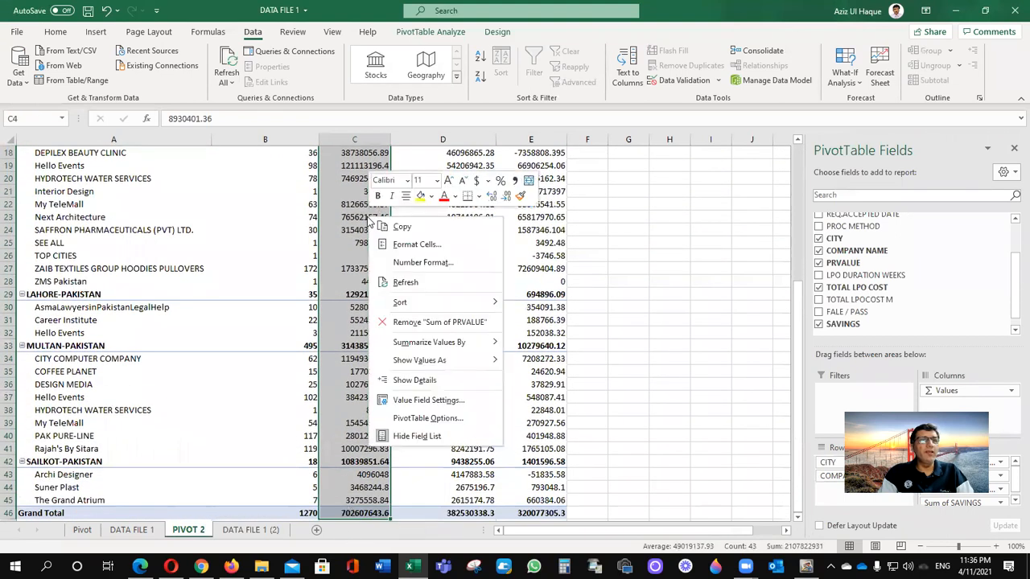
{"action": "left_click", "coordinate": [389, 263]}
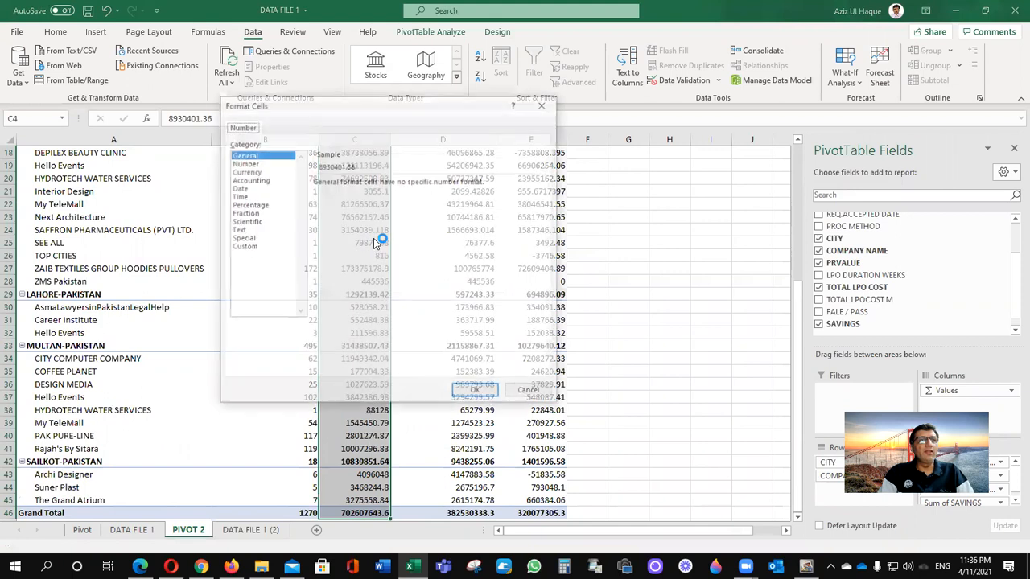
{"action": "left_click", "coordinate": [246, 163]}
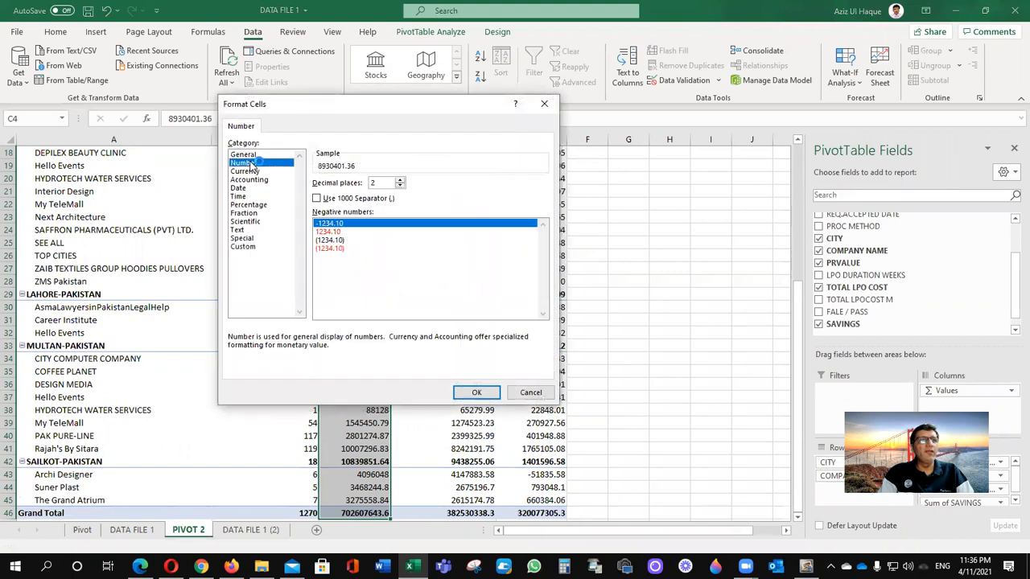
{"action": "left_click", "coordinate": [339, 199]}
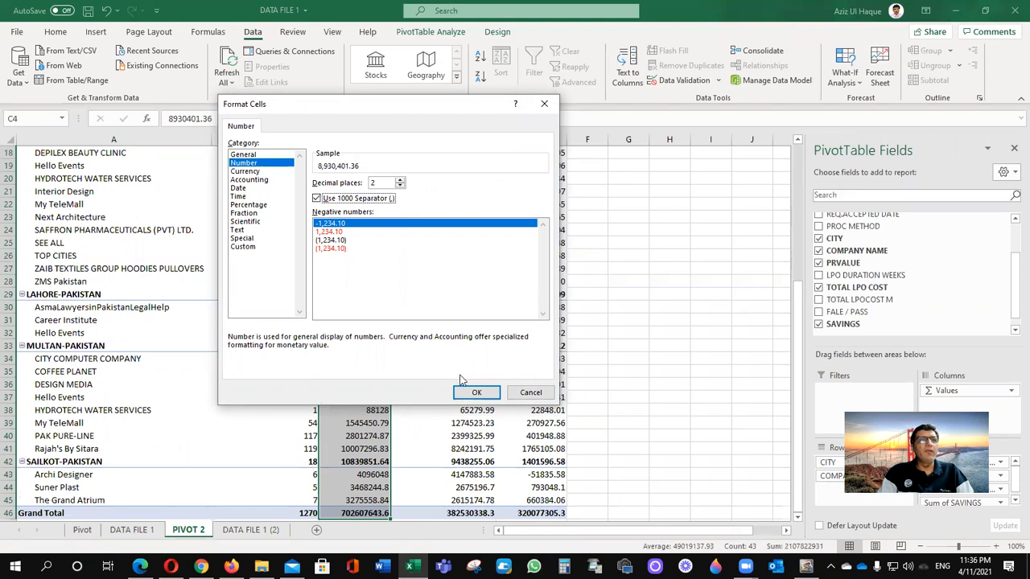
{"action": "left_click", "coordinate": [336, 233]}
{"action": "left_click", "coordinate": [475, 393]}
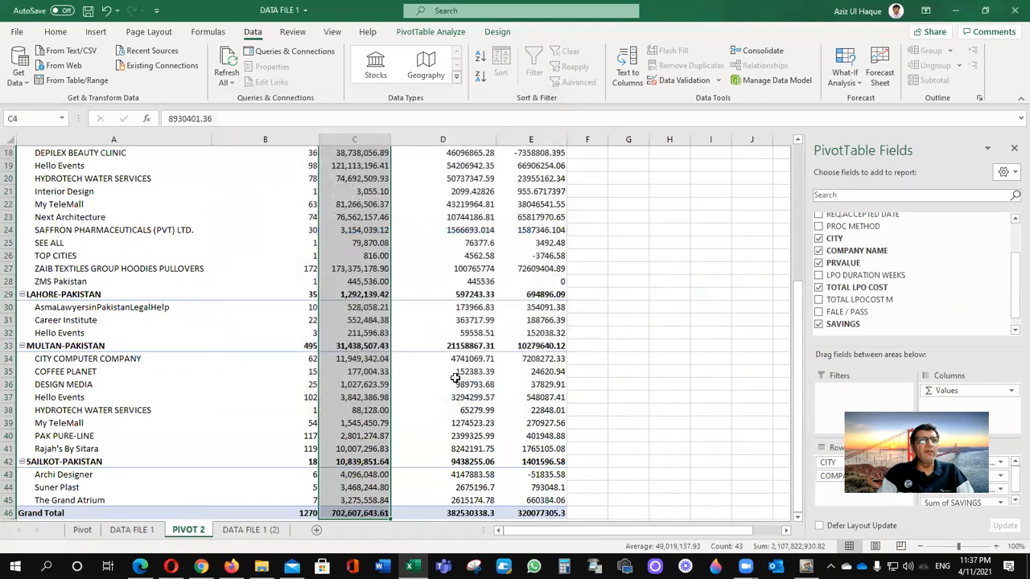
Format the Sum of TOTAL LPO COST2 values as Number with 2 decimals, a 1000 separator and red negatives without a minus sign.
{"action": "scroll", "coordinate": [451, 301], "scroll_direction": "up", "scroll_amount": 6}
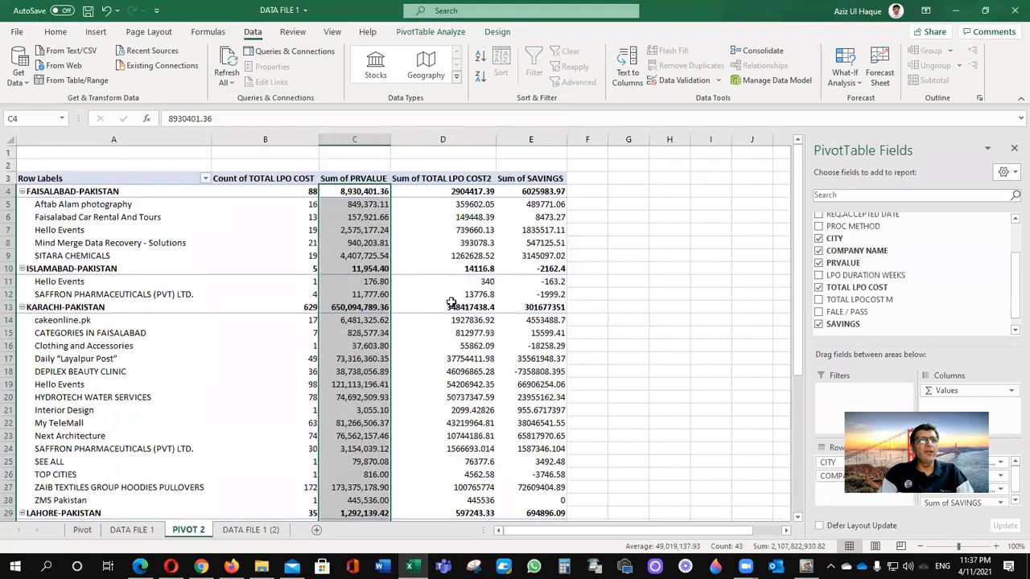
{"action": "left_click", "coordinate": [464, 193]}
{"action": "right_click", "coordinate": [465, 193]}
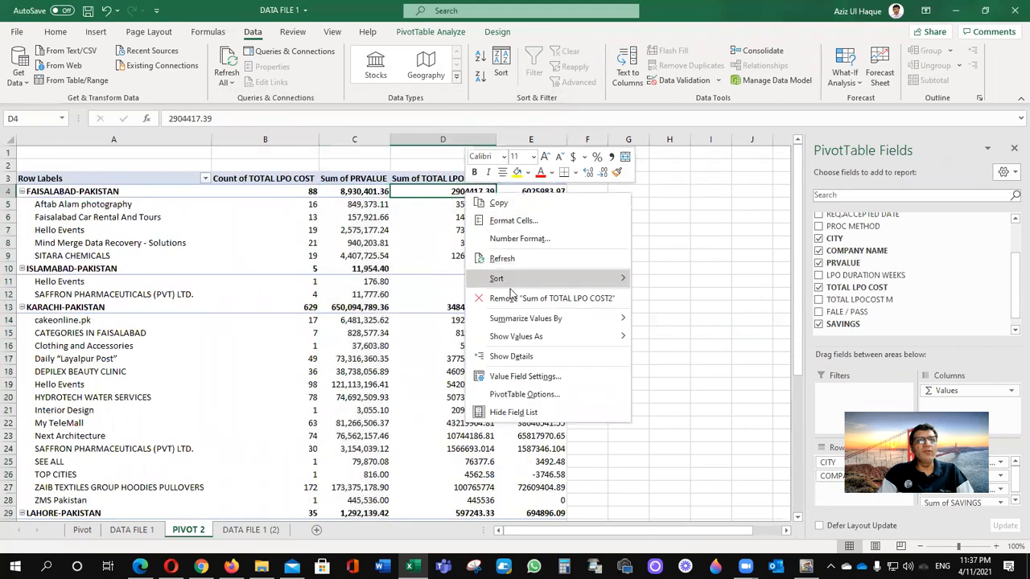
{"action": "left_click", "coordinate": [529, 239]}
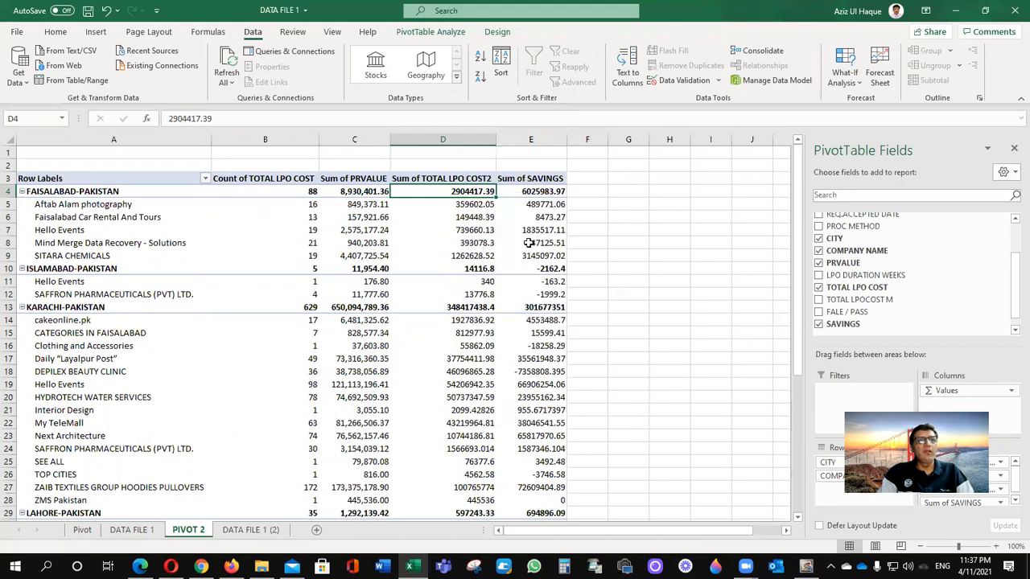
{"action": "left_click", "coordinate": [394, 146]}
{"action": "left_click", "coordinate": [458, 182]}
{"action": "left_click", "coordinate": [471, 215]}
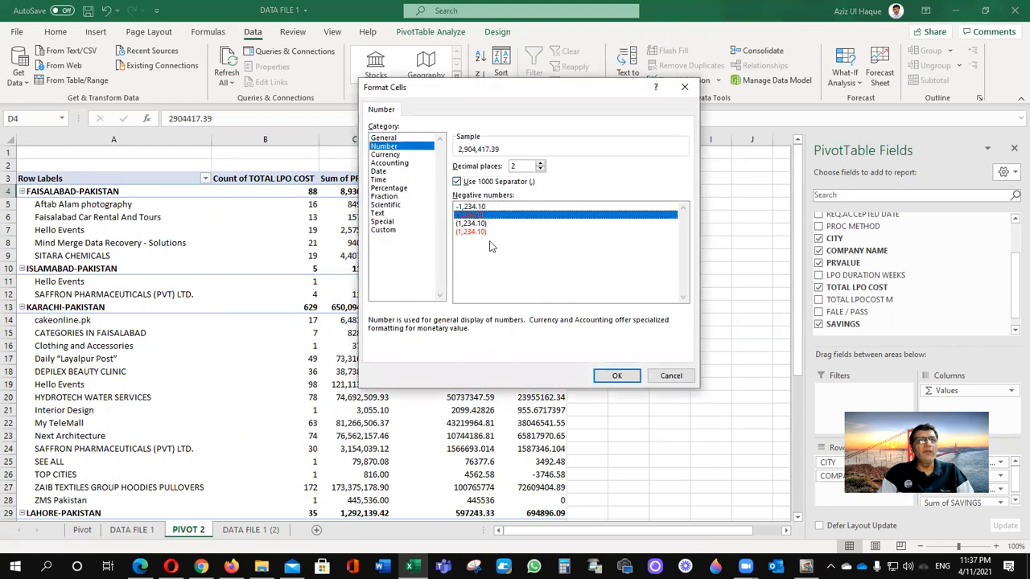
{"action": "left_click", "coordinate": [621, 377]}
Format the Sum of SAVINGS values as Number with 2 decimals, a 1000 separator and red negatives without a minus sign.
{"action": "left_click", "coordinate": [532, 191]}
{"action": "right_click", "coordinate": [533, 193]}
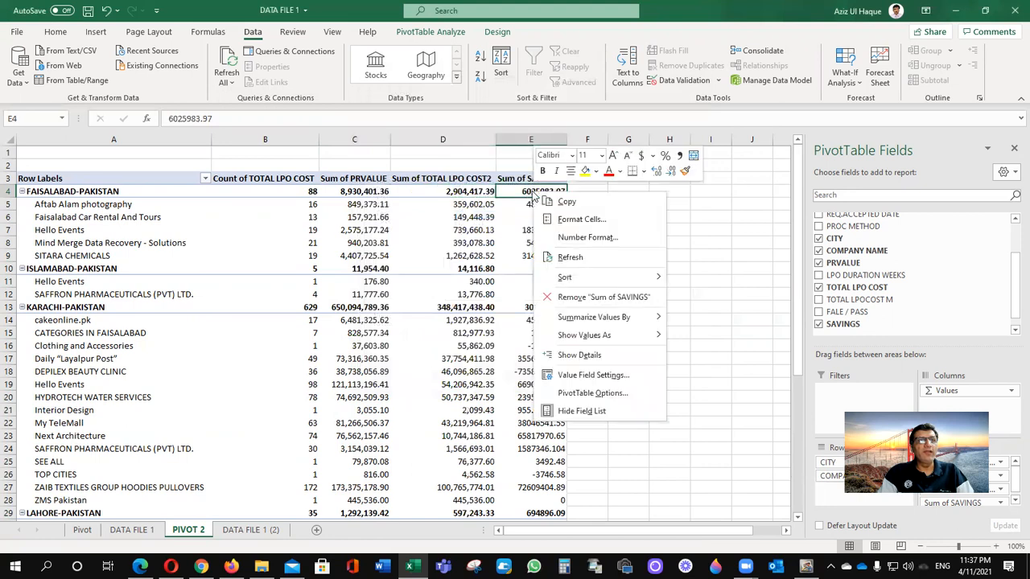
{"action": "left_click", "coordinate": [597, 241]}
{"action": "left_click", "coordinate": [451, 143]}
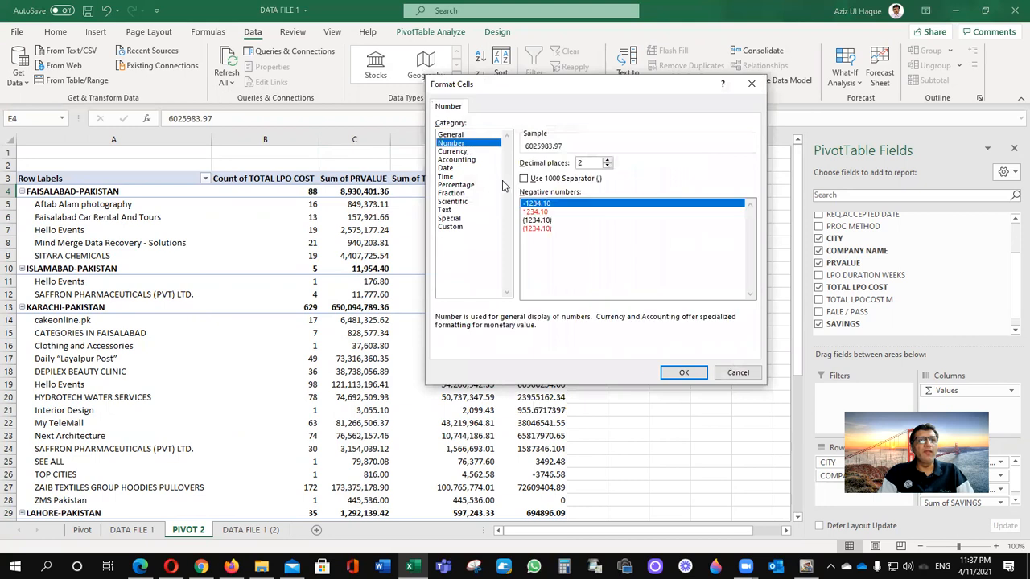
{"action": "left_click", "coordinate": [548, 211]}
{"action": "left_click", "coordinate": [545, 179]}
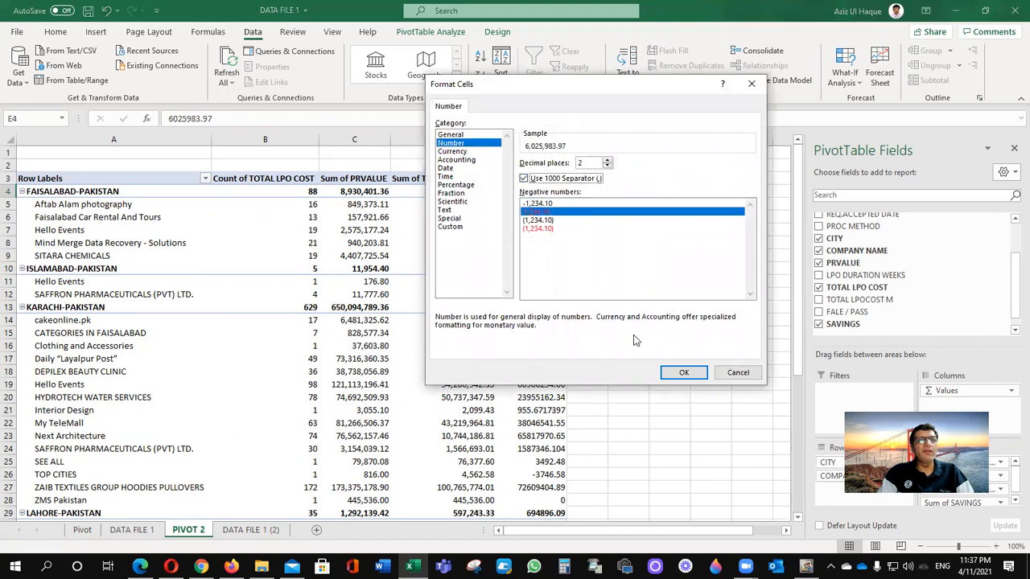
{"action": "left_click", "coordinate": [682, 371]}
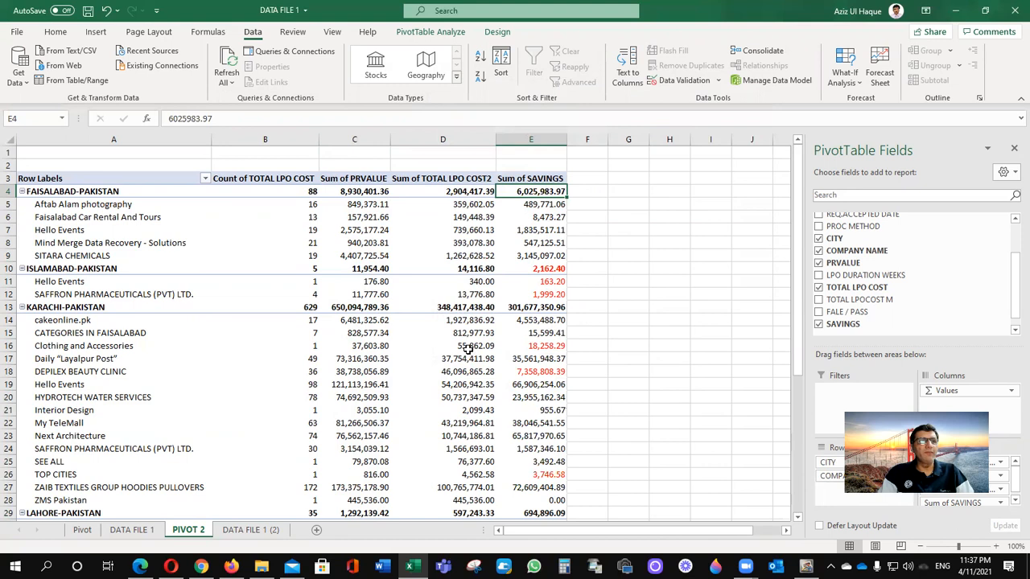
Add TOTAL LPO COST to the pivot values a third time, directly ahead of Sum of SAVINGS.
{"action": "scroll", "coordinate": [468, 350], "scroll_direction": "down", "scroll_amount": 11}
{"action": "scroll", "coordinate": [468, 350], "scroll_direction": "up", "scroll_amount": 5}
{"action": "scroll", "coordinate": [468, 350], "scroll_direction": "up", "scroll_amount": 6}
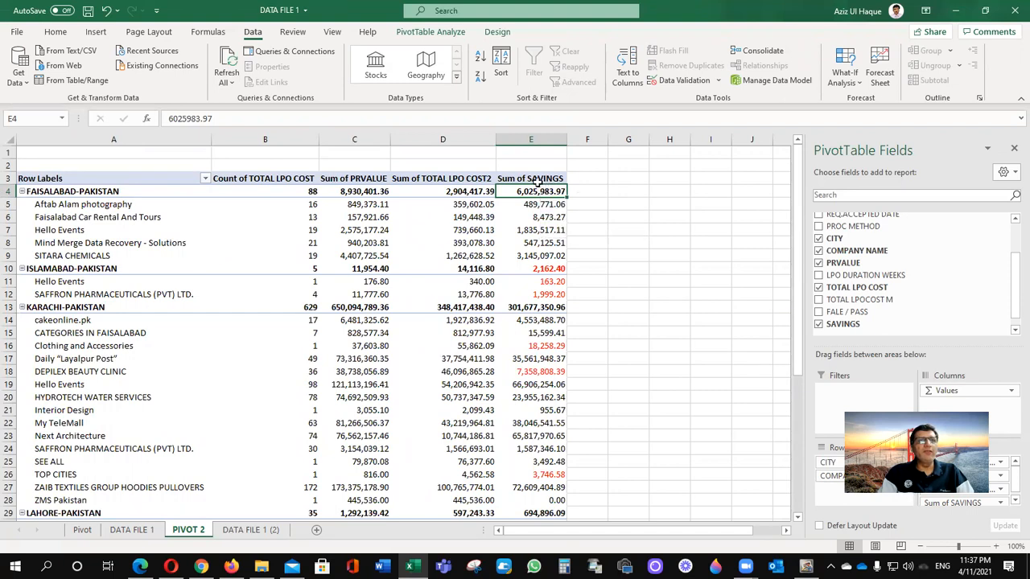
{"action": "left_click", "coordinate": [537, 180]}
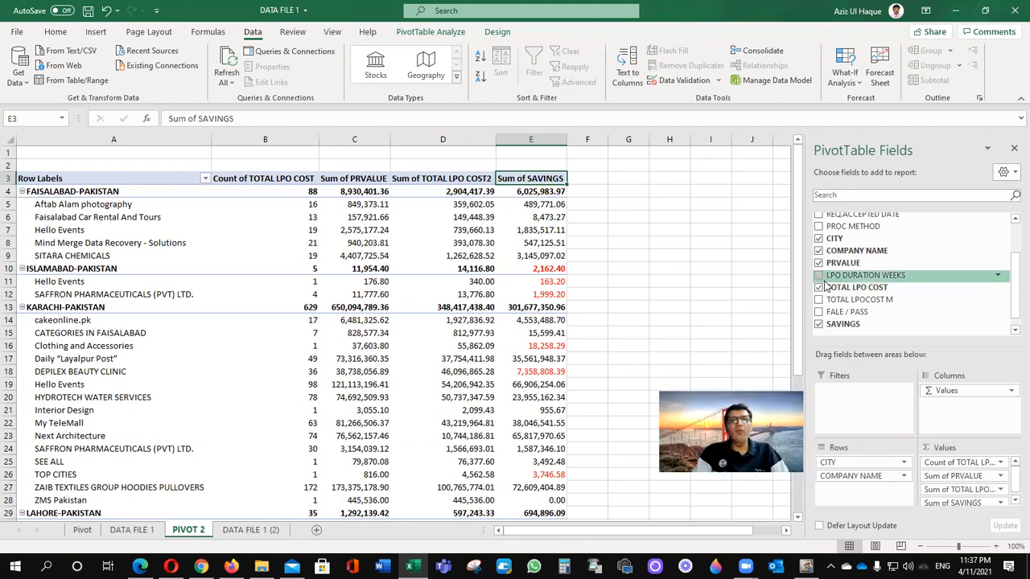
{"action": "left_click_drag", "start_coordinate": [866, 297], "coordinate": [961, 495]}
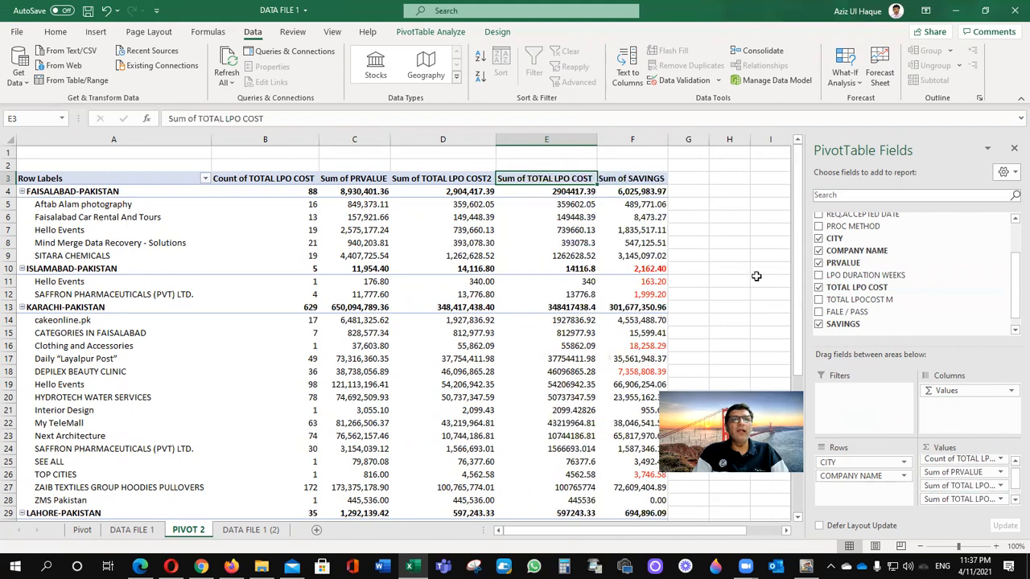
Summarize the Sum of TOTAL LPO COST value field by Average instead of Sum.
{"action": "double_click", "coordinate": [552, 182]}
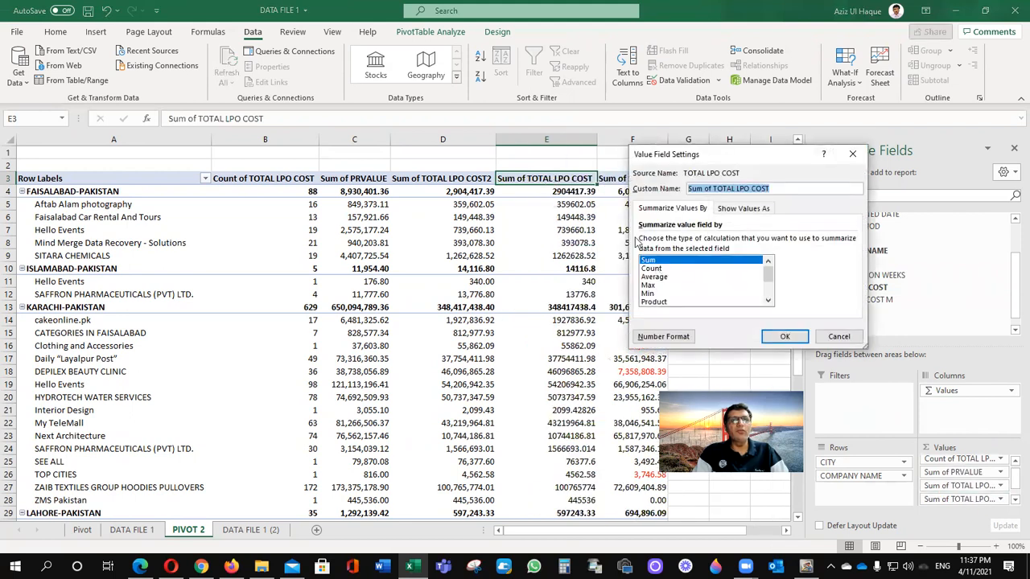
{"action": "left_click", "coordinate": [838, 336]}
{"action": "right_click", "coordinate": [575, 182]}
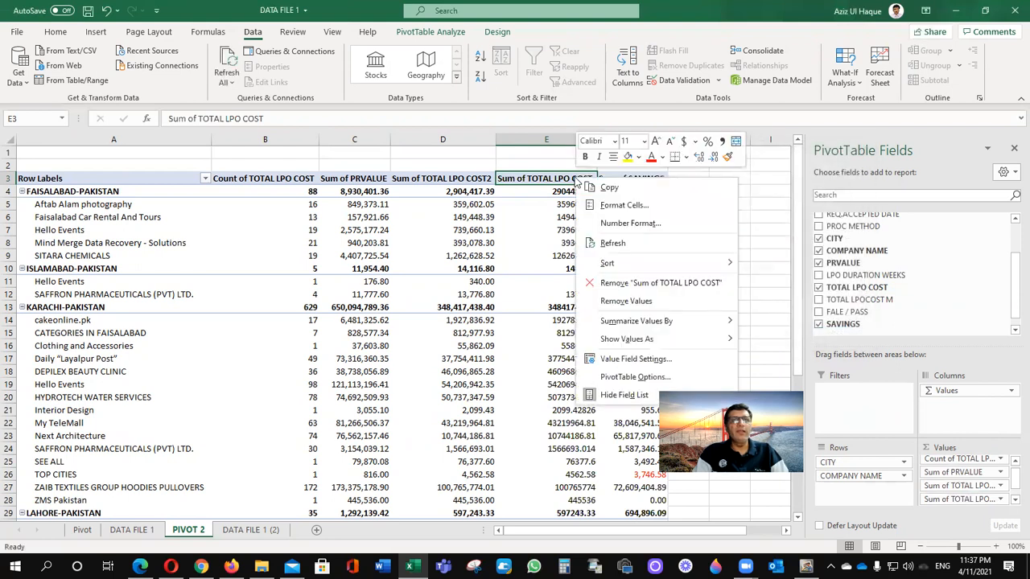
{"action": "mouse_move", "coordinate": [686, 322]}
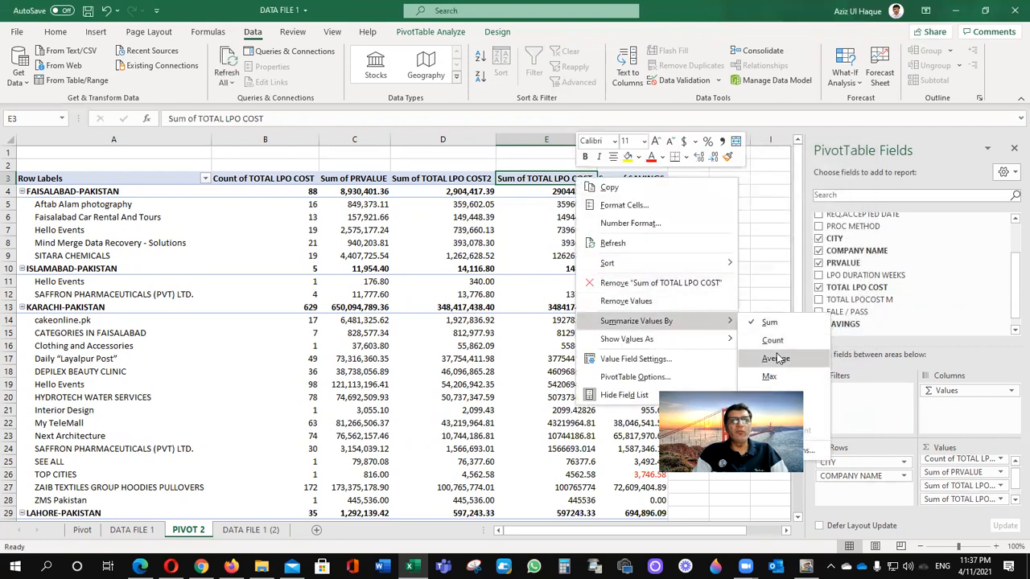
{"action": "left_click", "coordinate": [774, 359]}
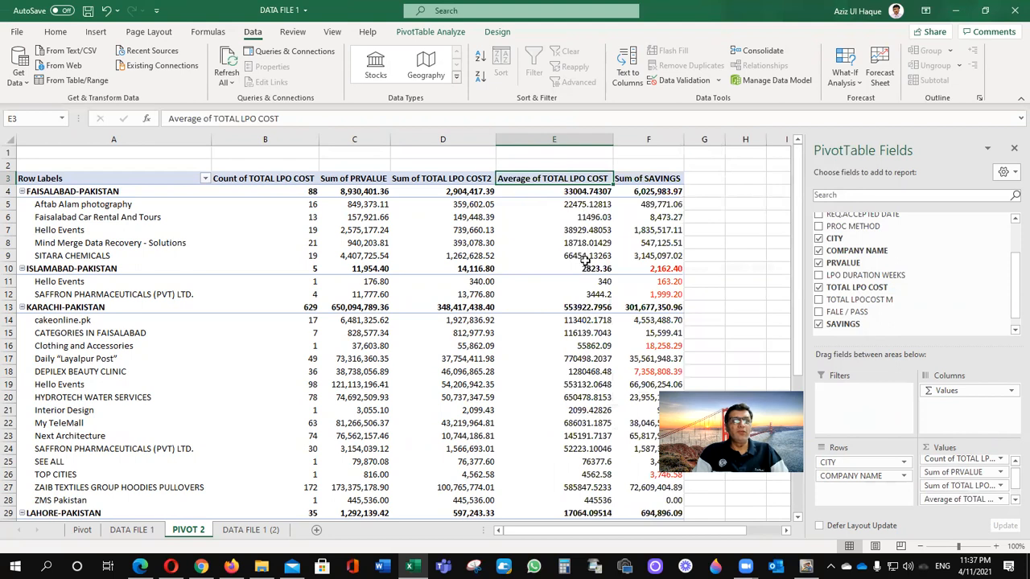
Show the Average of TOTAL LPO COST values as % of Grand Total and review them down to the Grand Total row.
{"action": "left_click", "coordinate": [650, 182]}
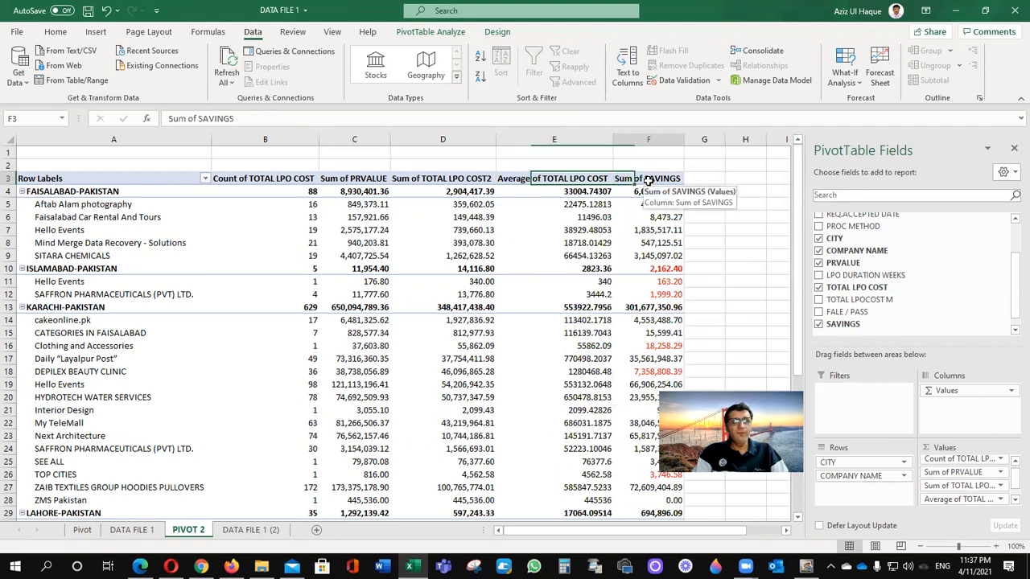
{"action": "right_click", "coordinate": [650, 181]}
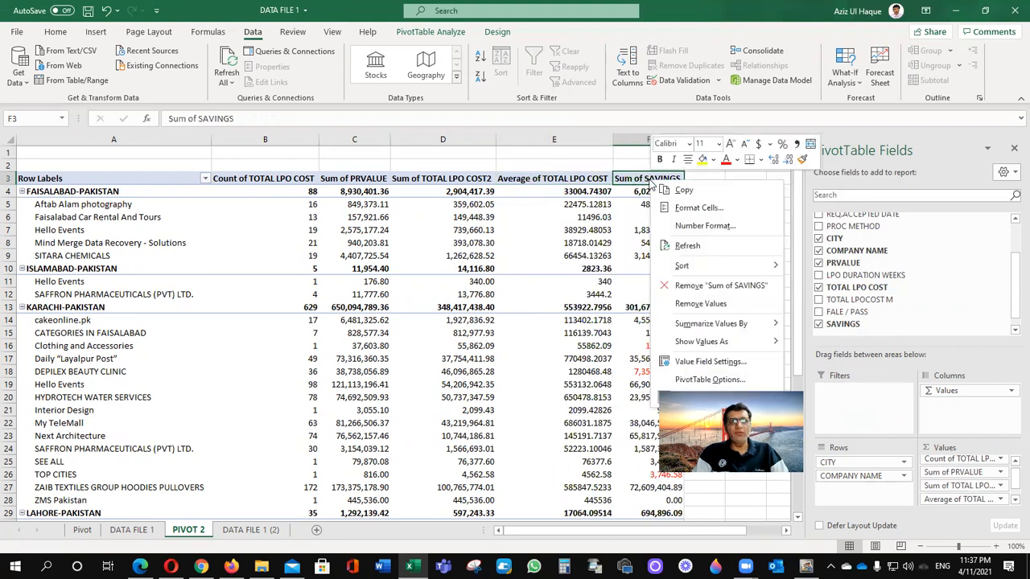
{"action": "left_click", "coordinate": [550, 181]}
{"action": "left_click", "coordinate": [548, 180]}
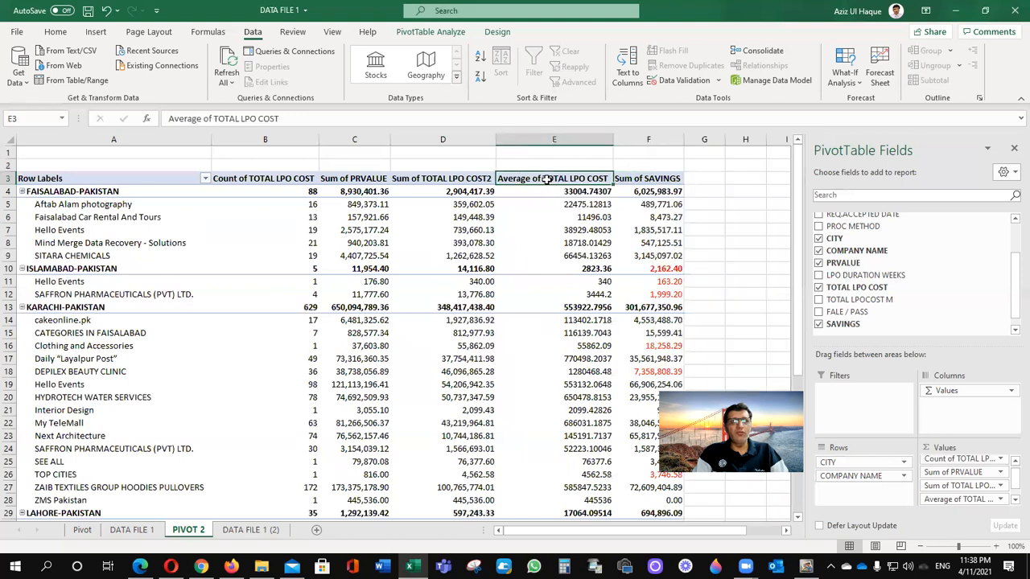
{"action": "right_click", "coordinate": [547, 183]}
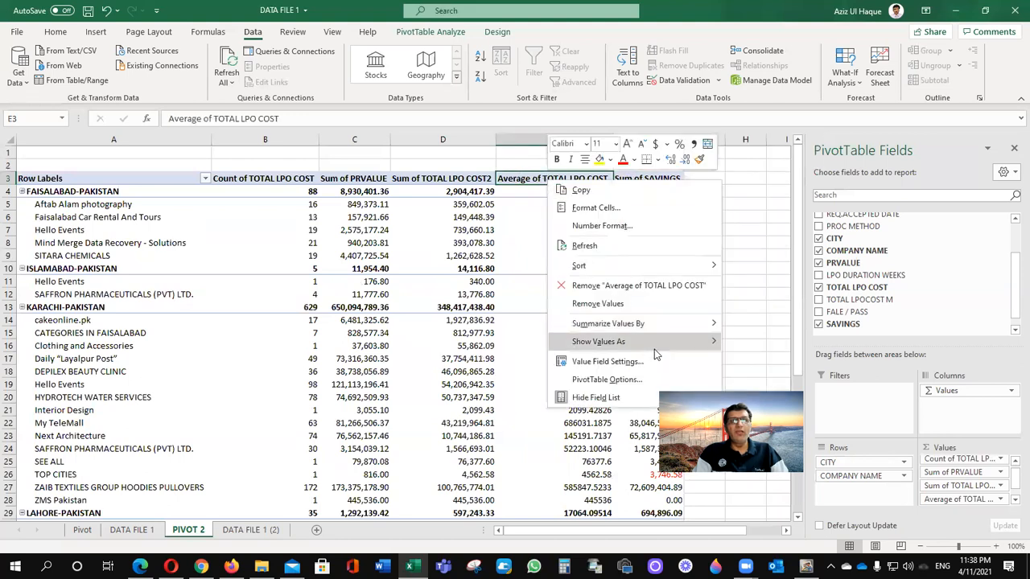
{"action": "mouse_move", "coordinate": [654, 349]}
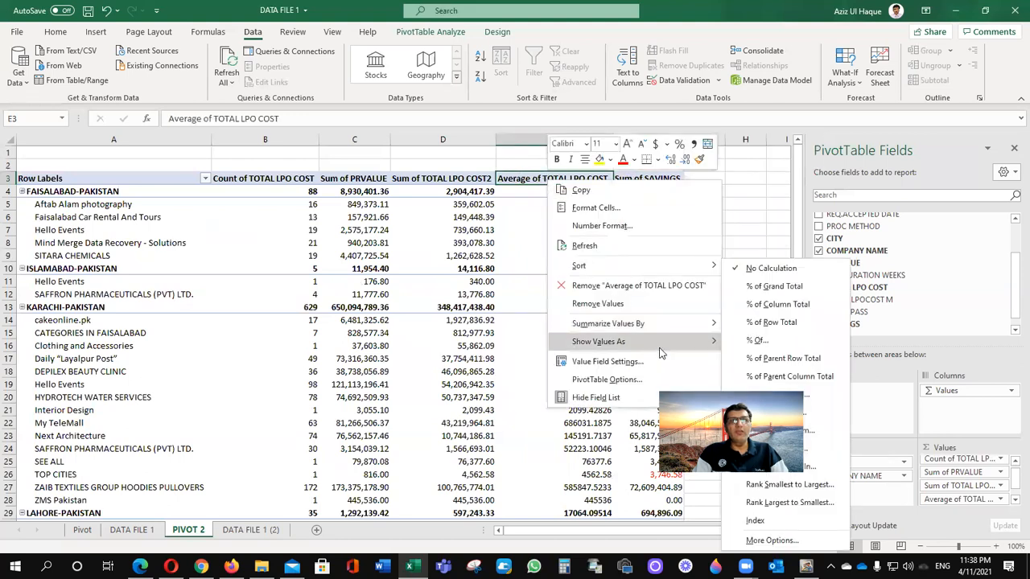
{"action": "left_click", "coordinate": [777, 291]}
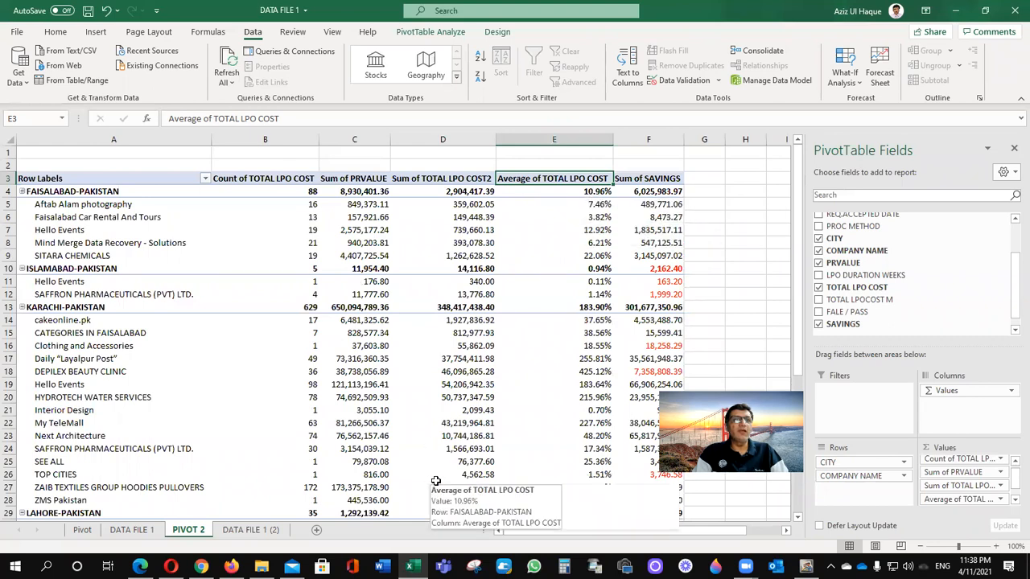
{"action": "scroll", "coordinate": [437, 475], "scroll_direction": "down", "scroll_amount": 3}
{"action": "scroll", "coordinate": [437, 475], "scroll_direction": "down", "scroll_amount": 3}
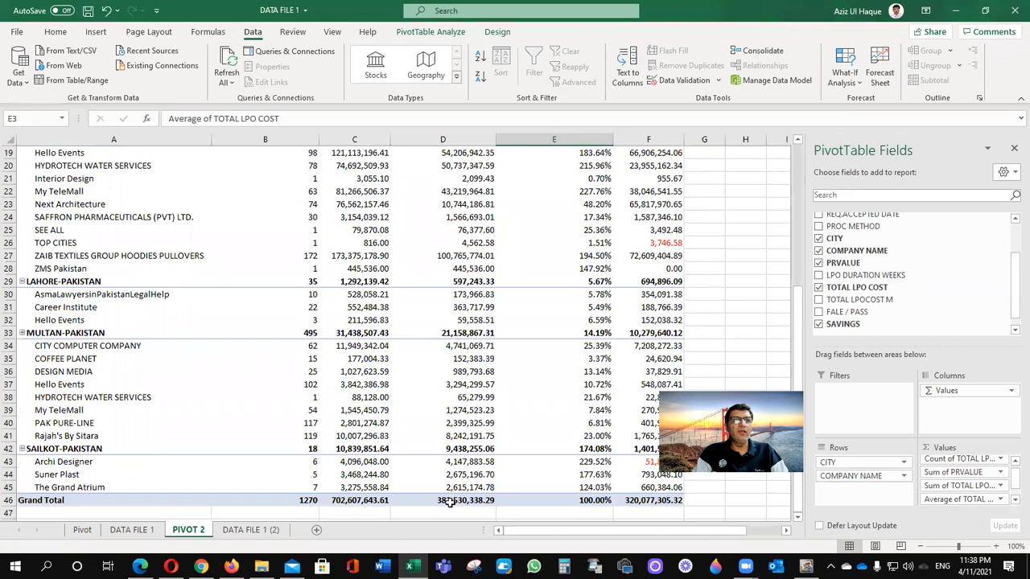
{"action": "scroll", "coordinate": [512, 476], "scroll_direction": "up", "scroll_amount": 6}
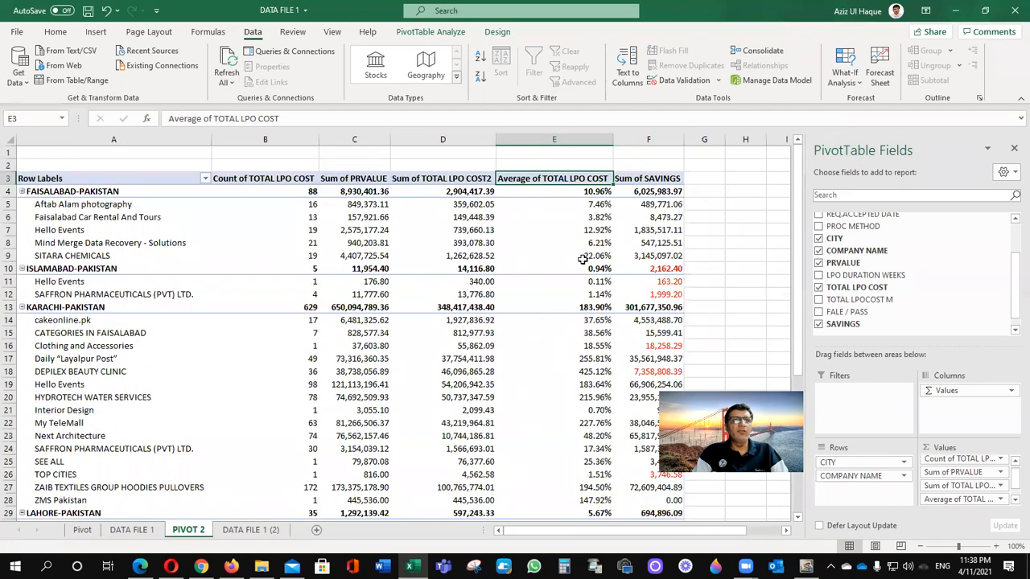
Show the Average of TOTAL LPO COST values as % of Column Total.
{"action": "right_click", "coordinate": [592, 178]}
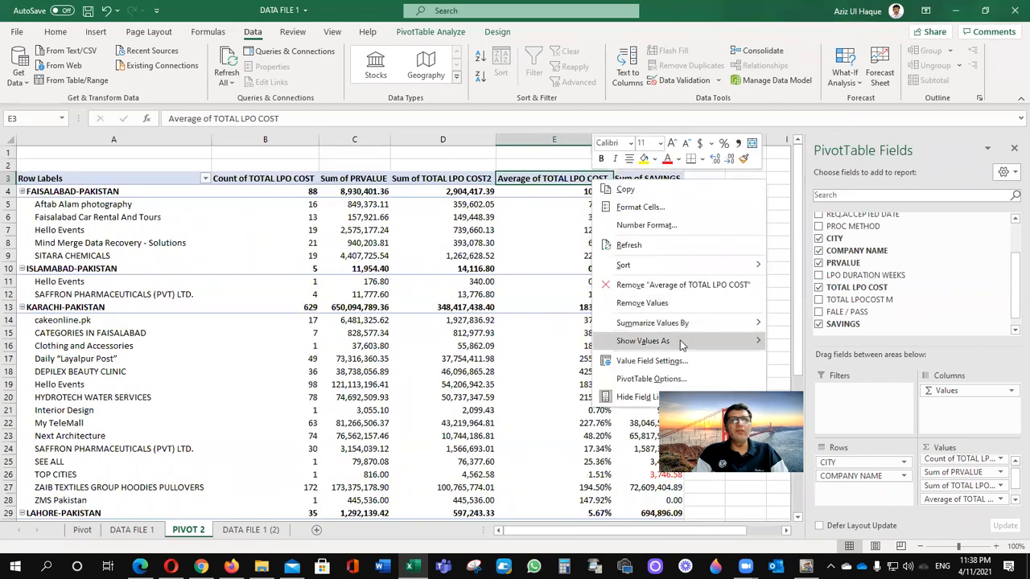
{"action": "mouse_move", "coordinate": [682, 344]}
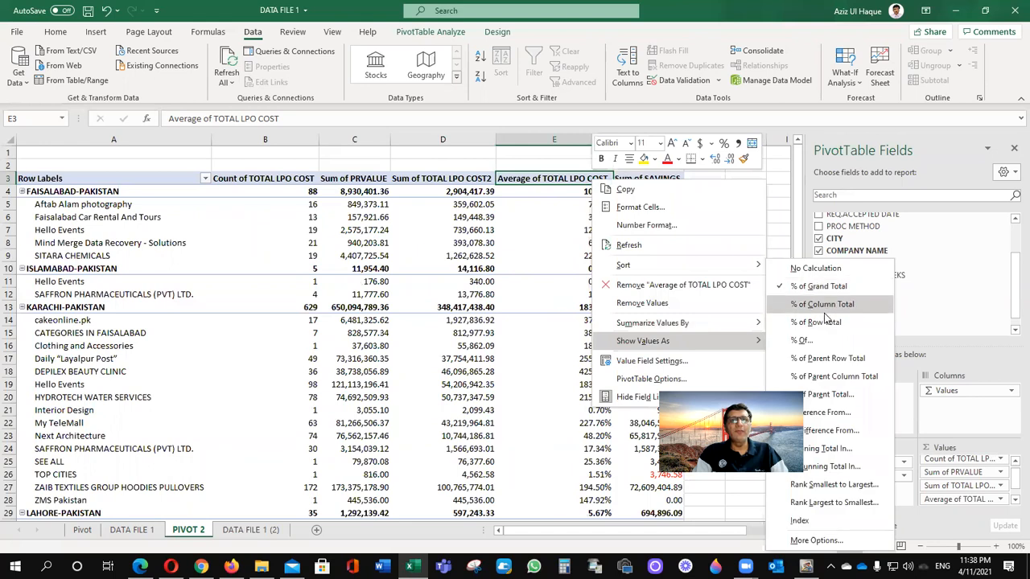
{"action": "left_click", "coordinate": [822, 305]}
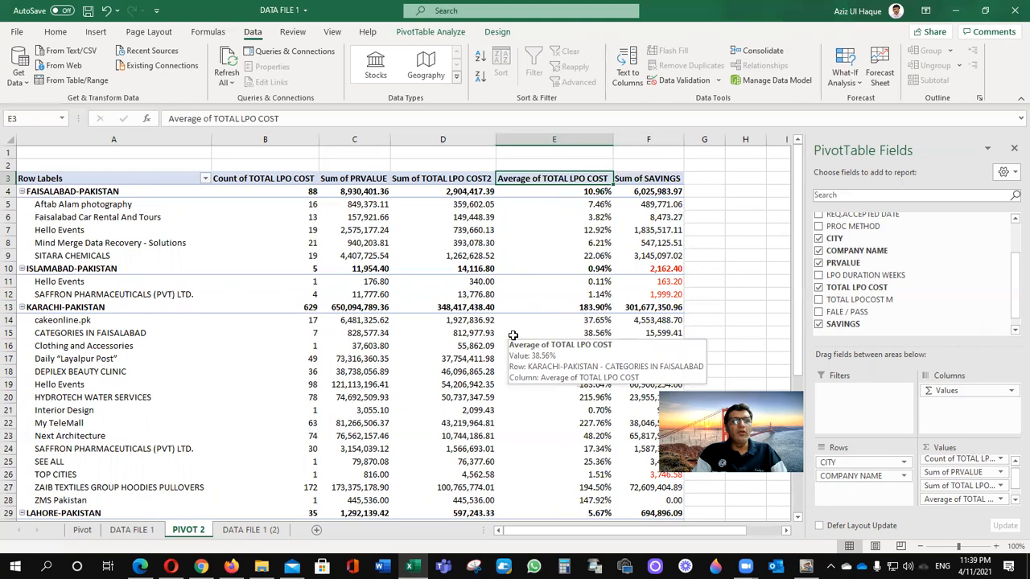
{"action": "left_click", "coordinate": [705, 70]}
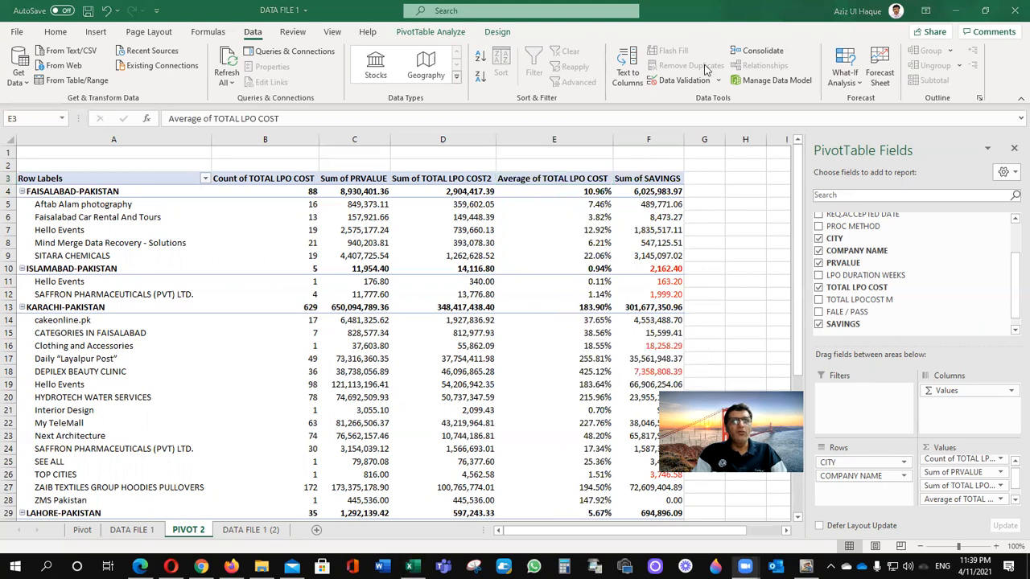